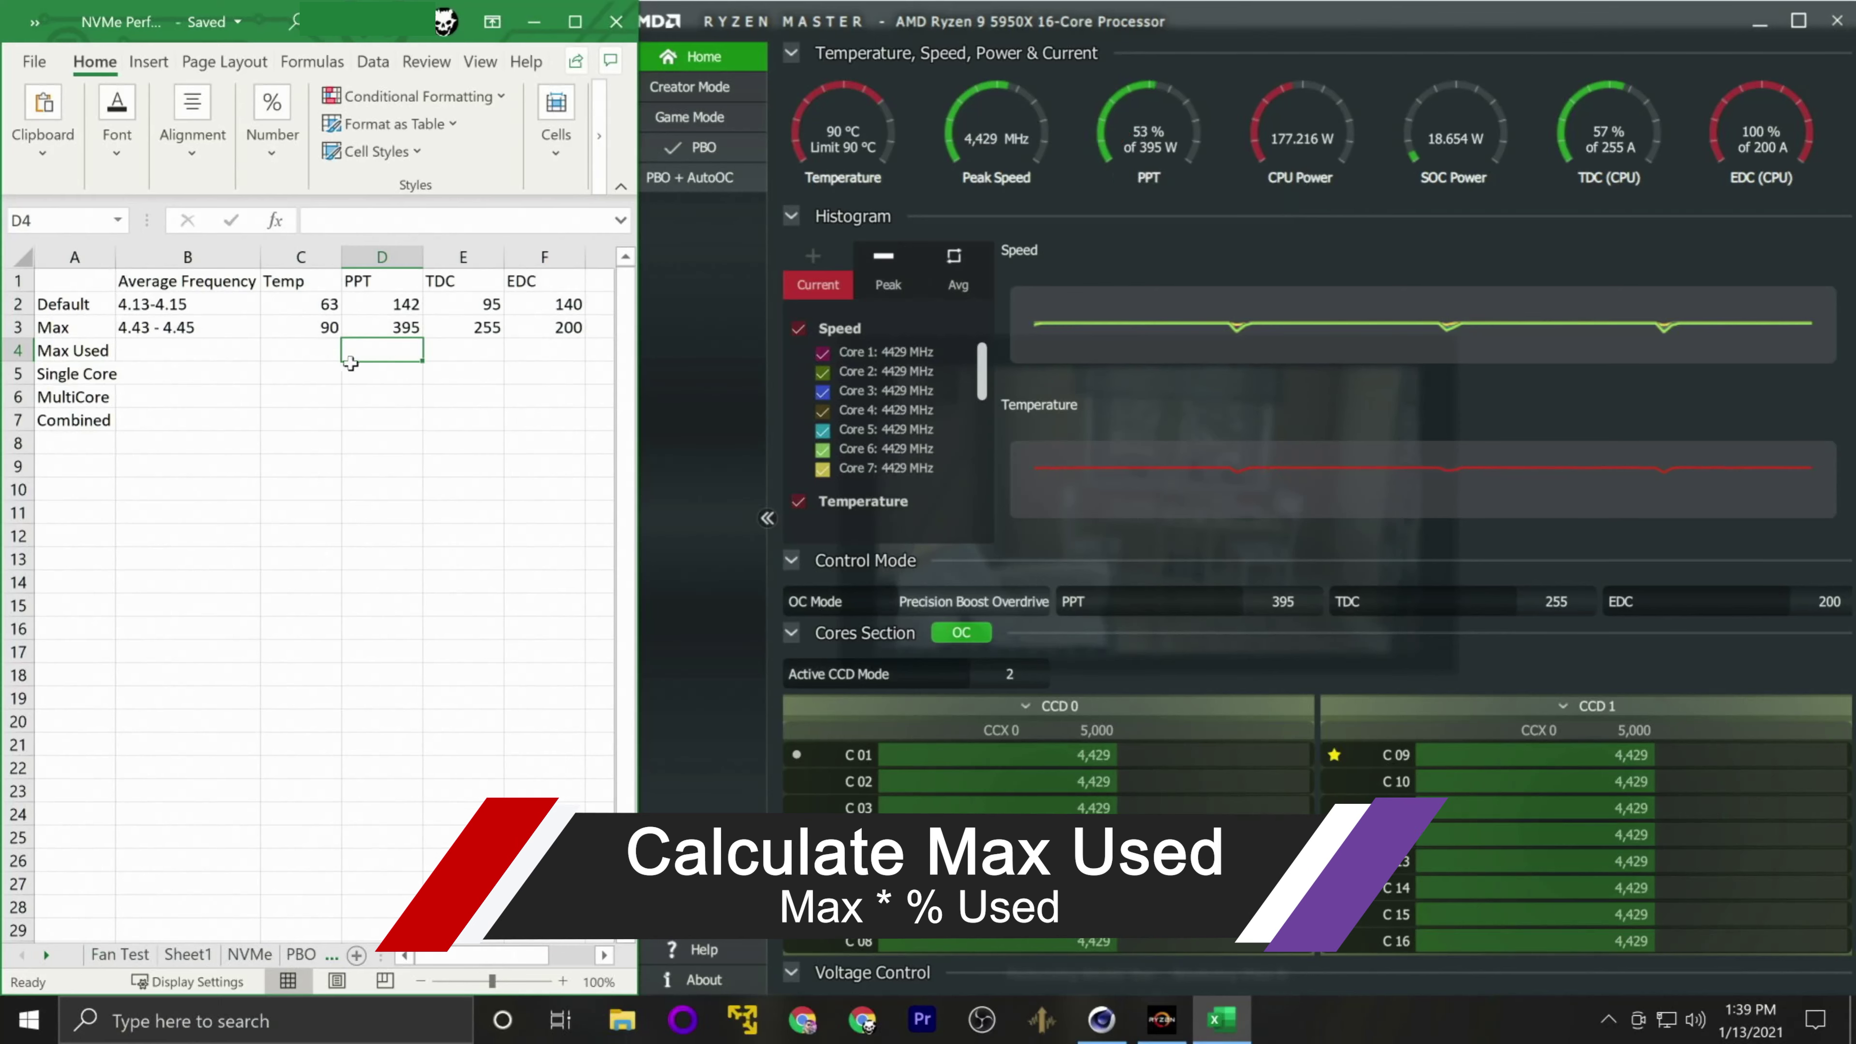
- Enter the formula =D3*0.54 in D4 so Max Used PPT reads 213.3 (54% of max)
text(=)
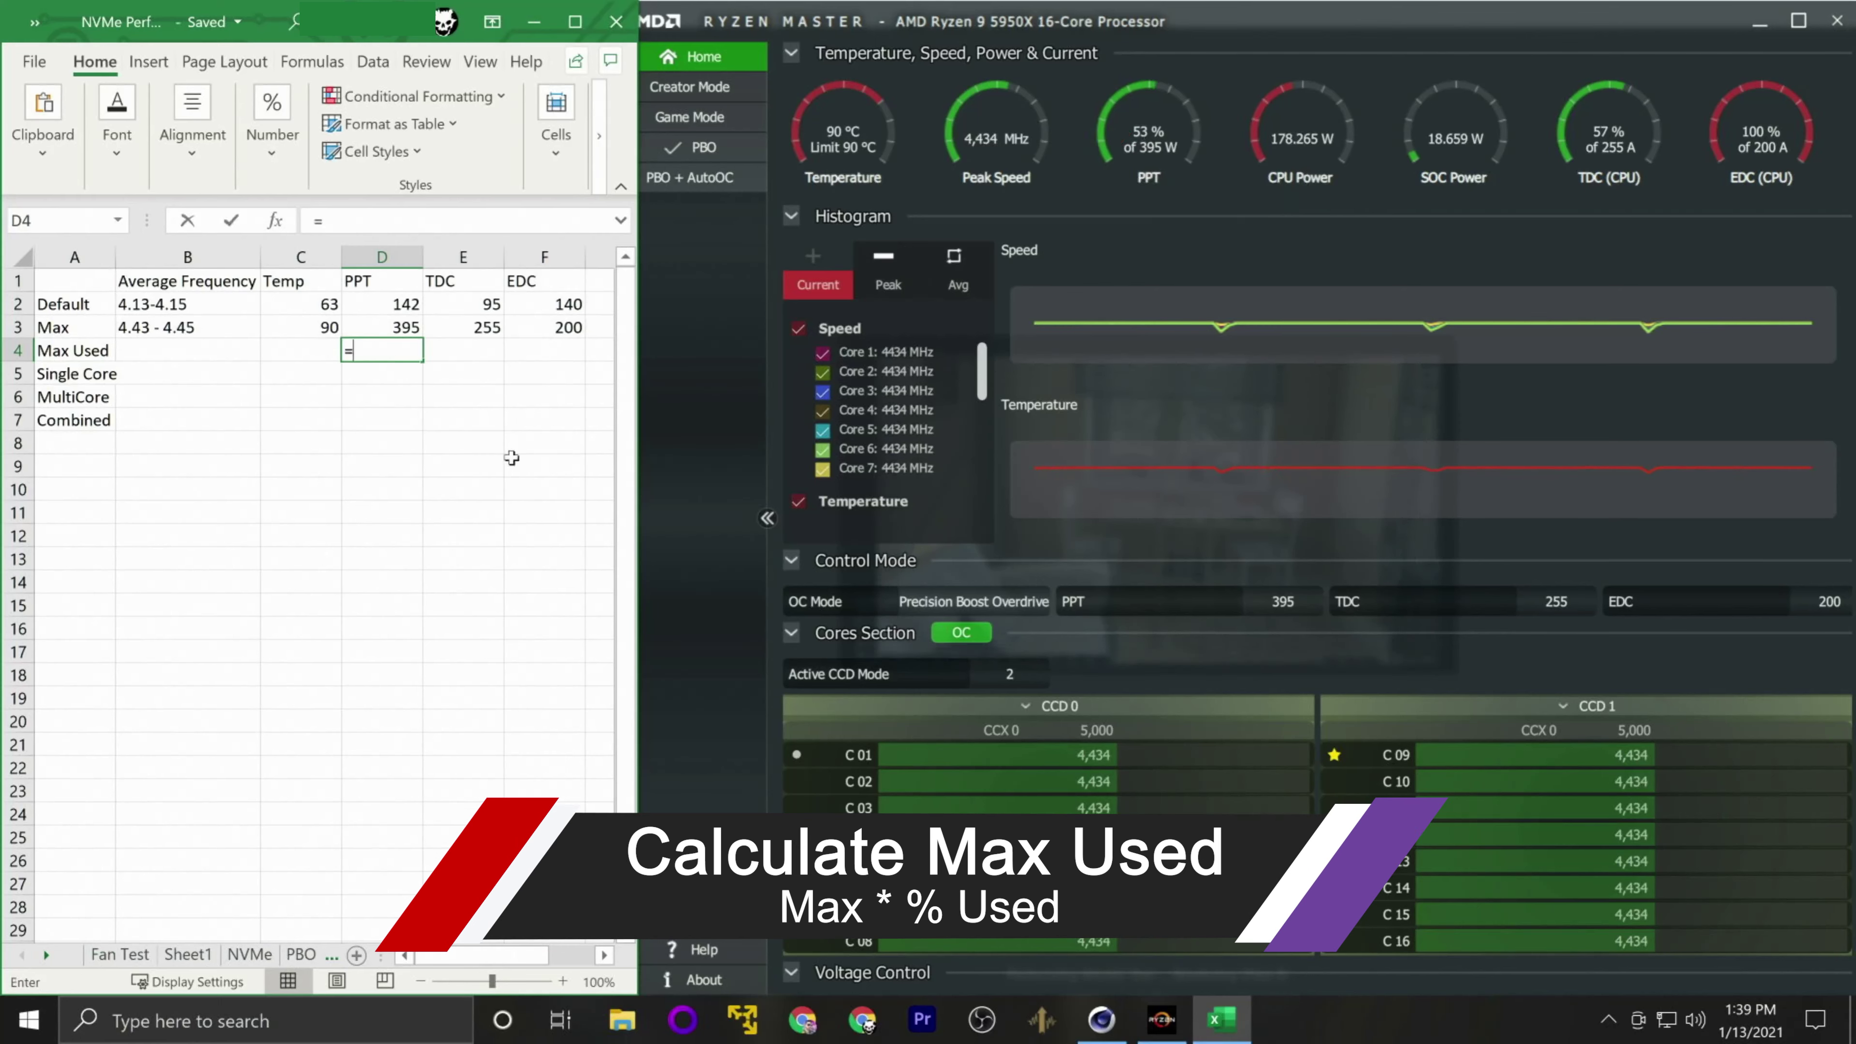
key(Up)
text(*0.)
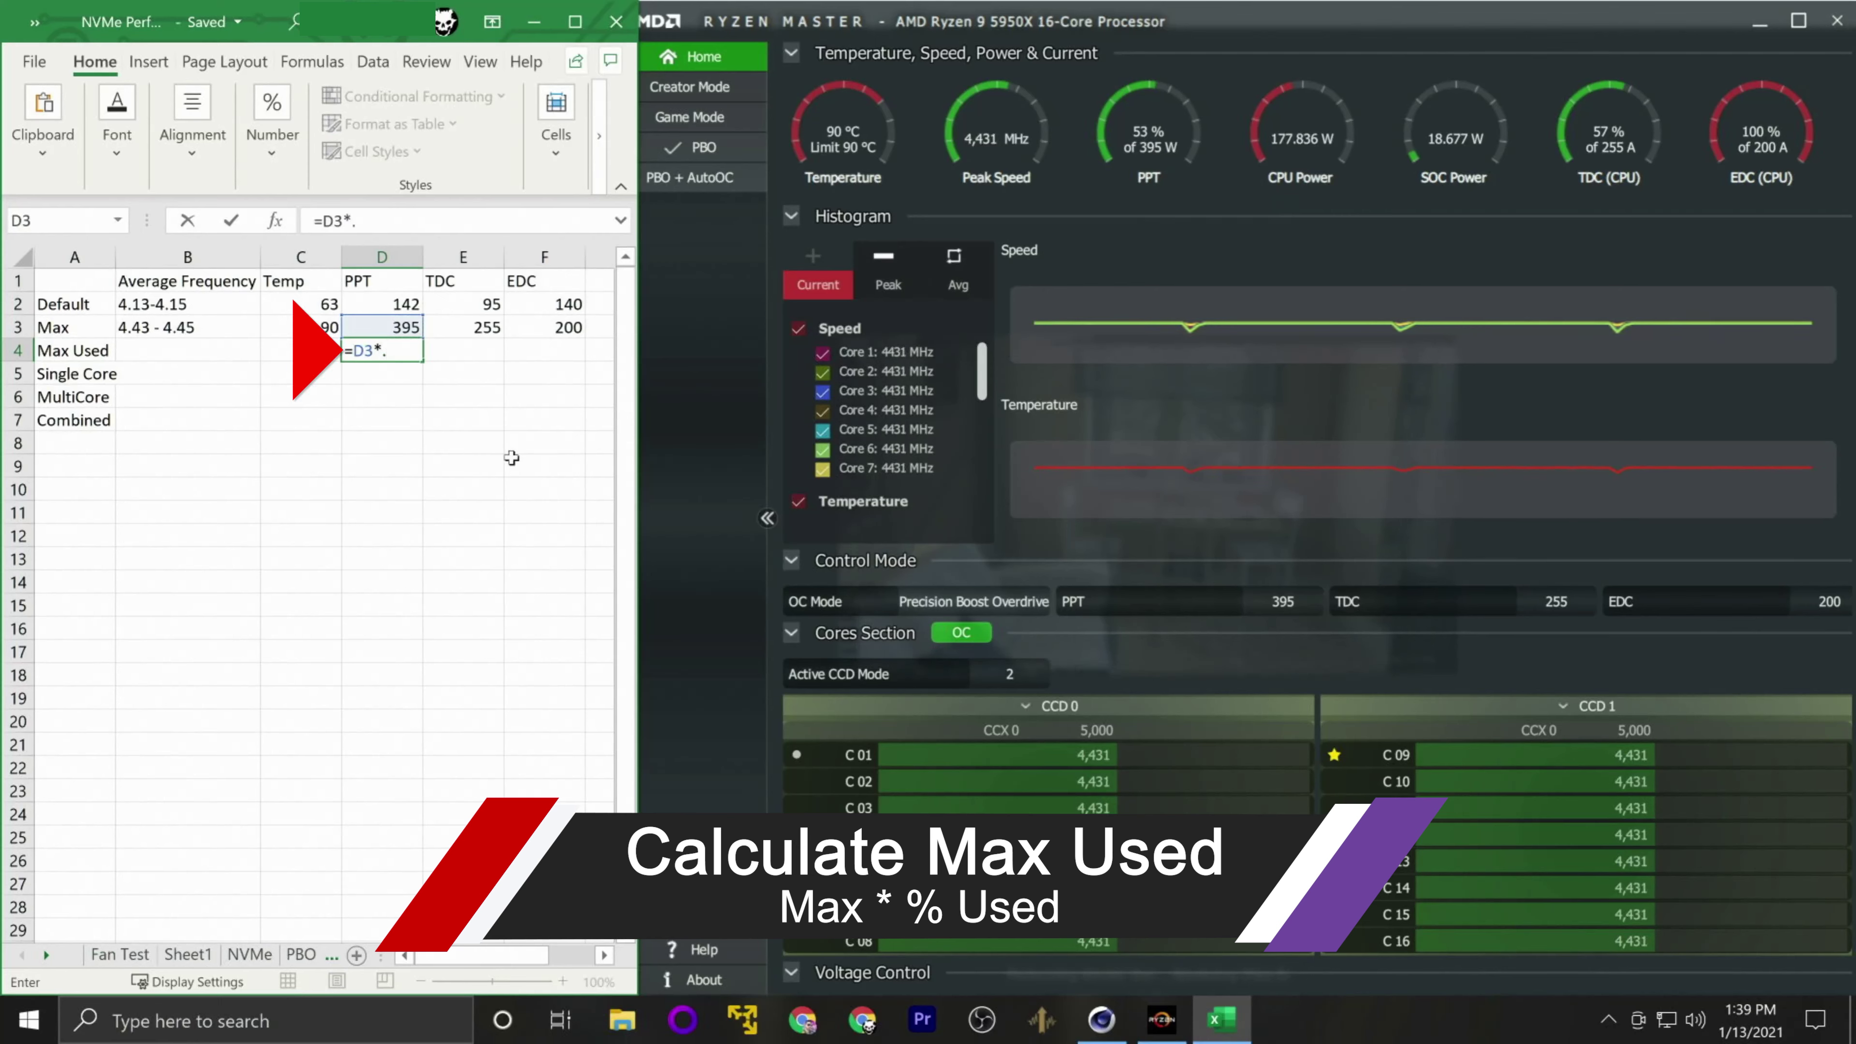
text(54)
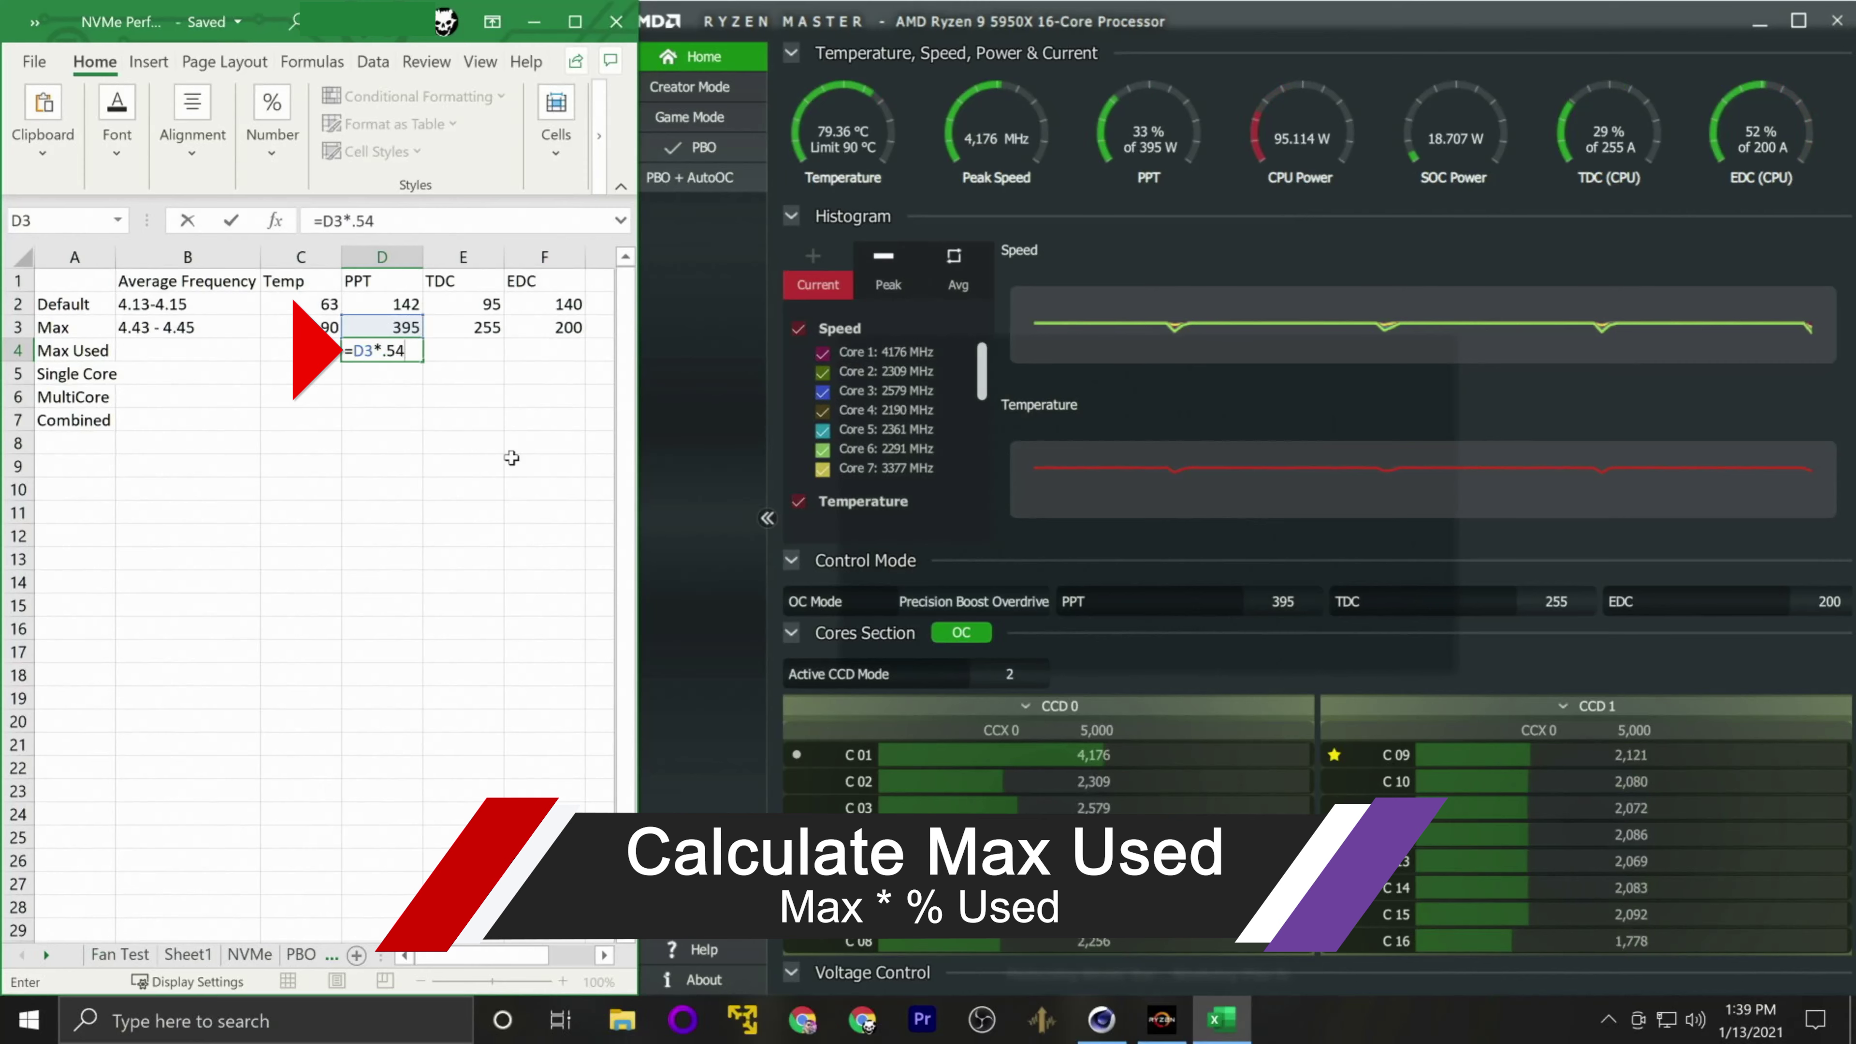
key(ctrl+Return)
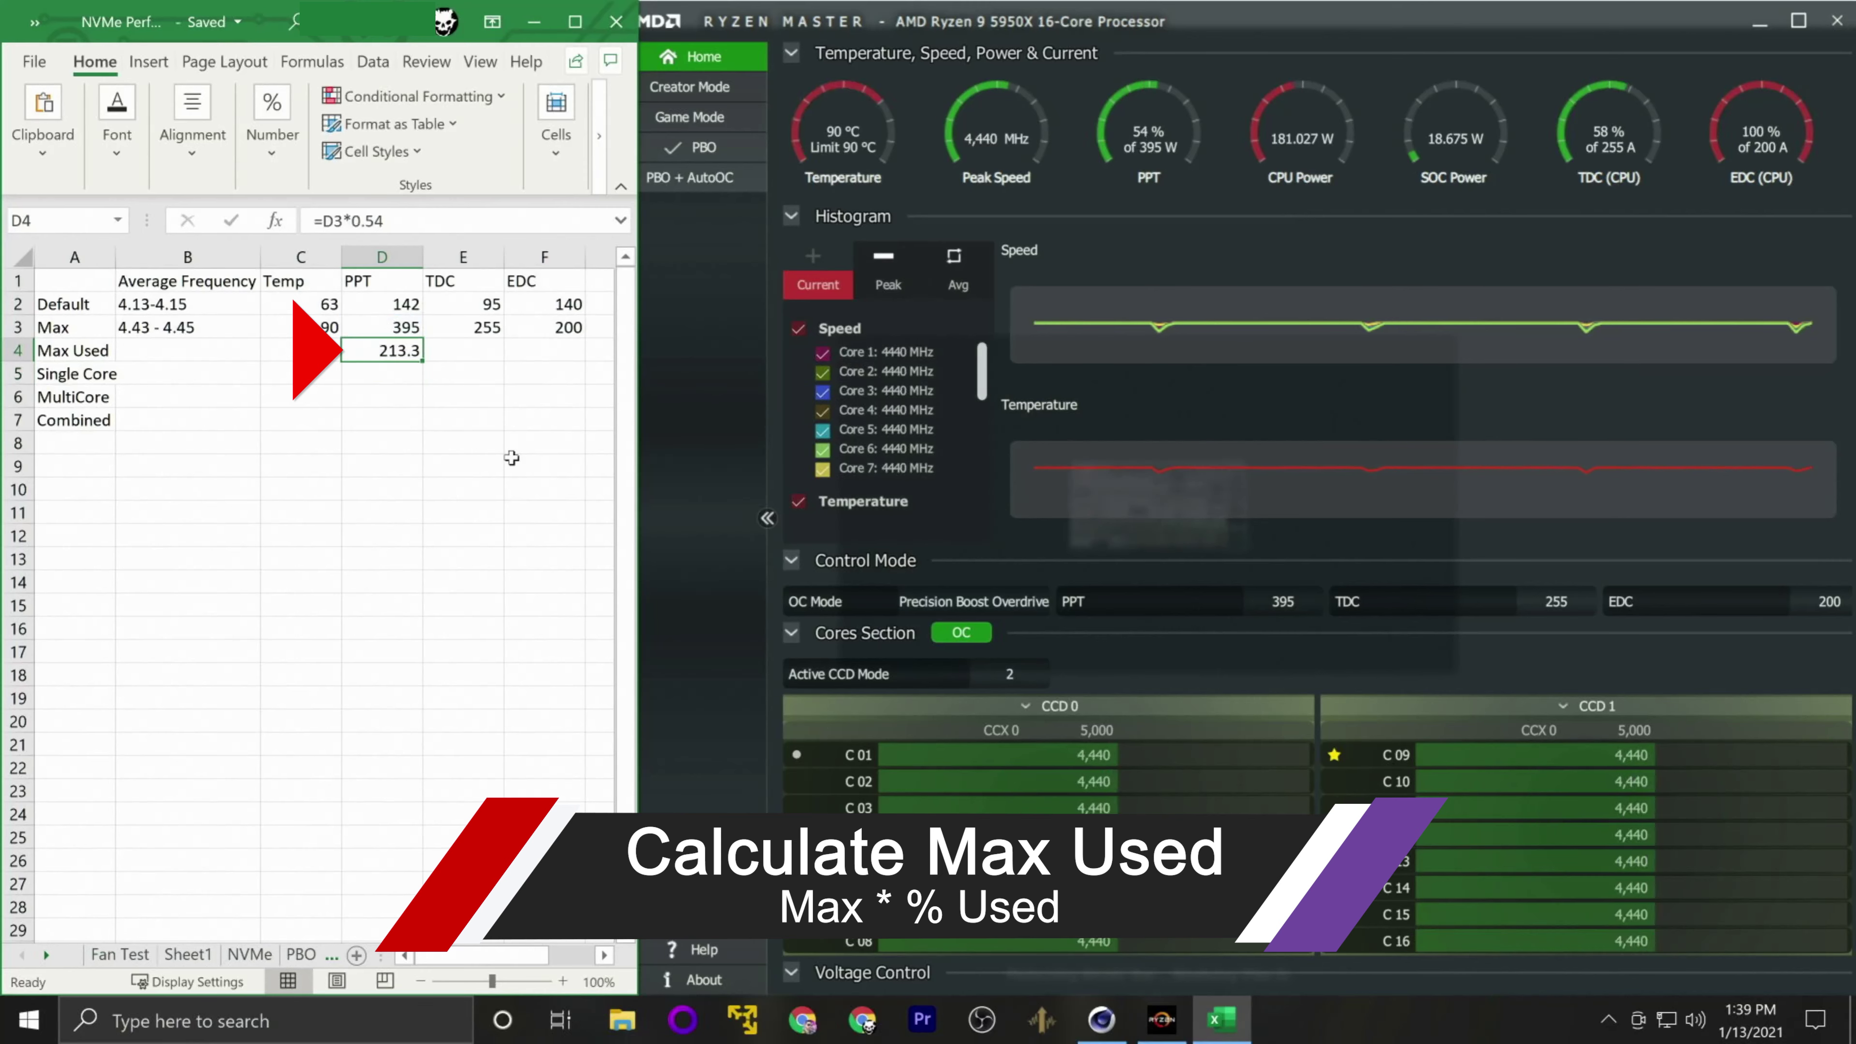
- Fill the Max Used TDC with 147.9 and EDC with 200
key(Right)
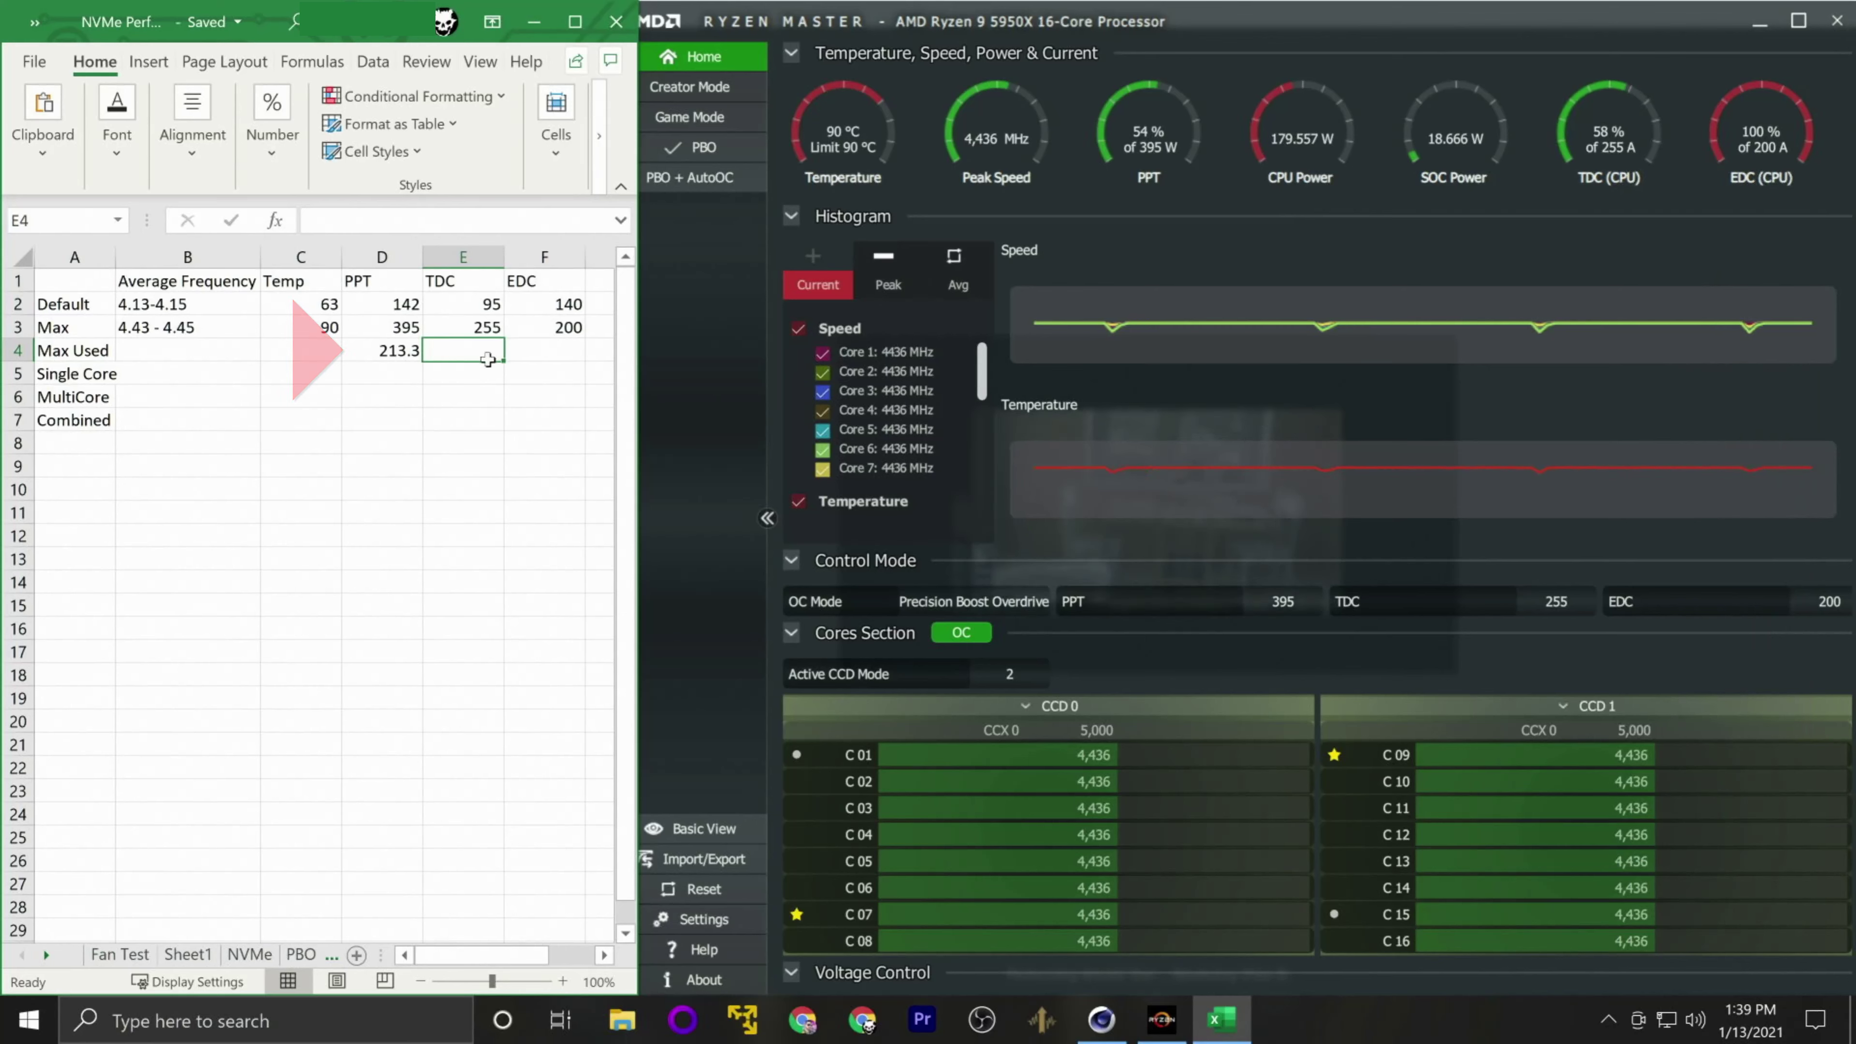
text(147.9)
key(Right)
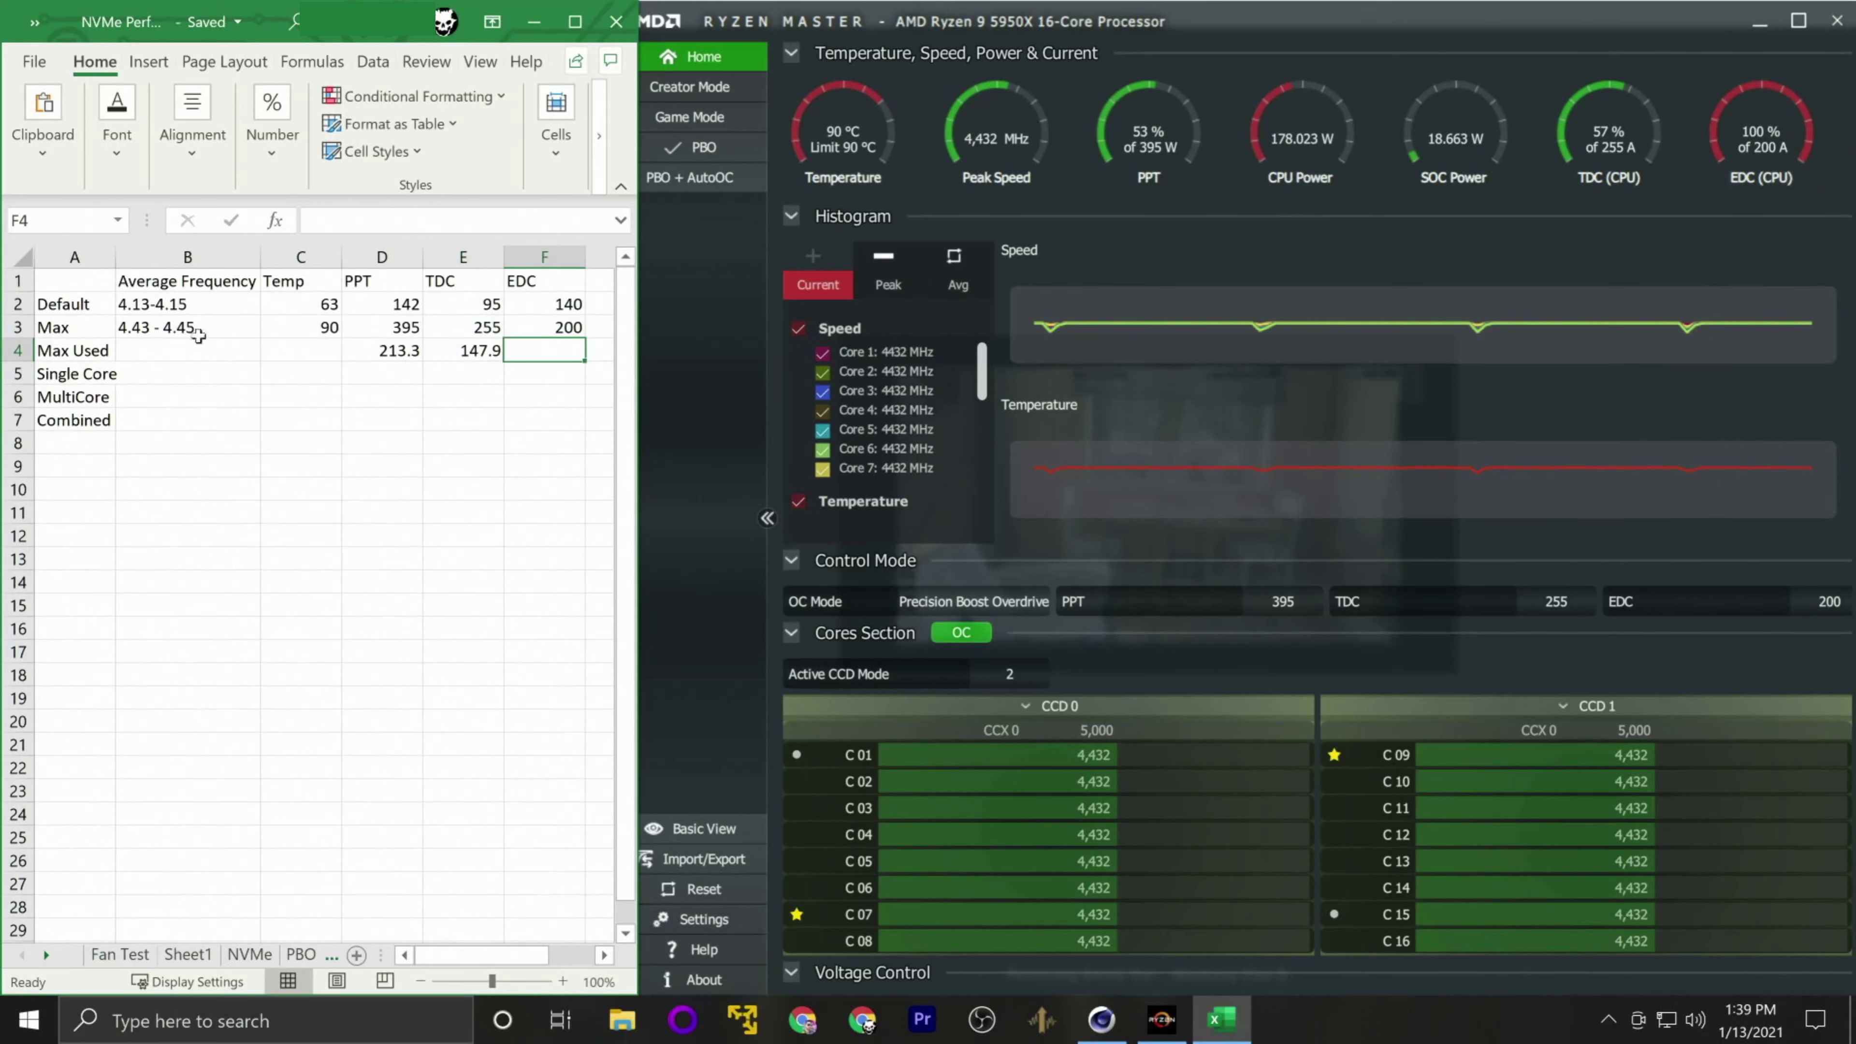
mouse_move(1786, 158)
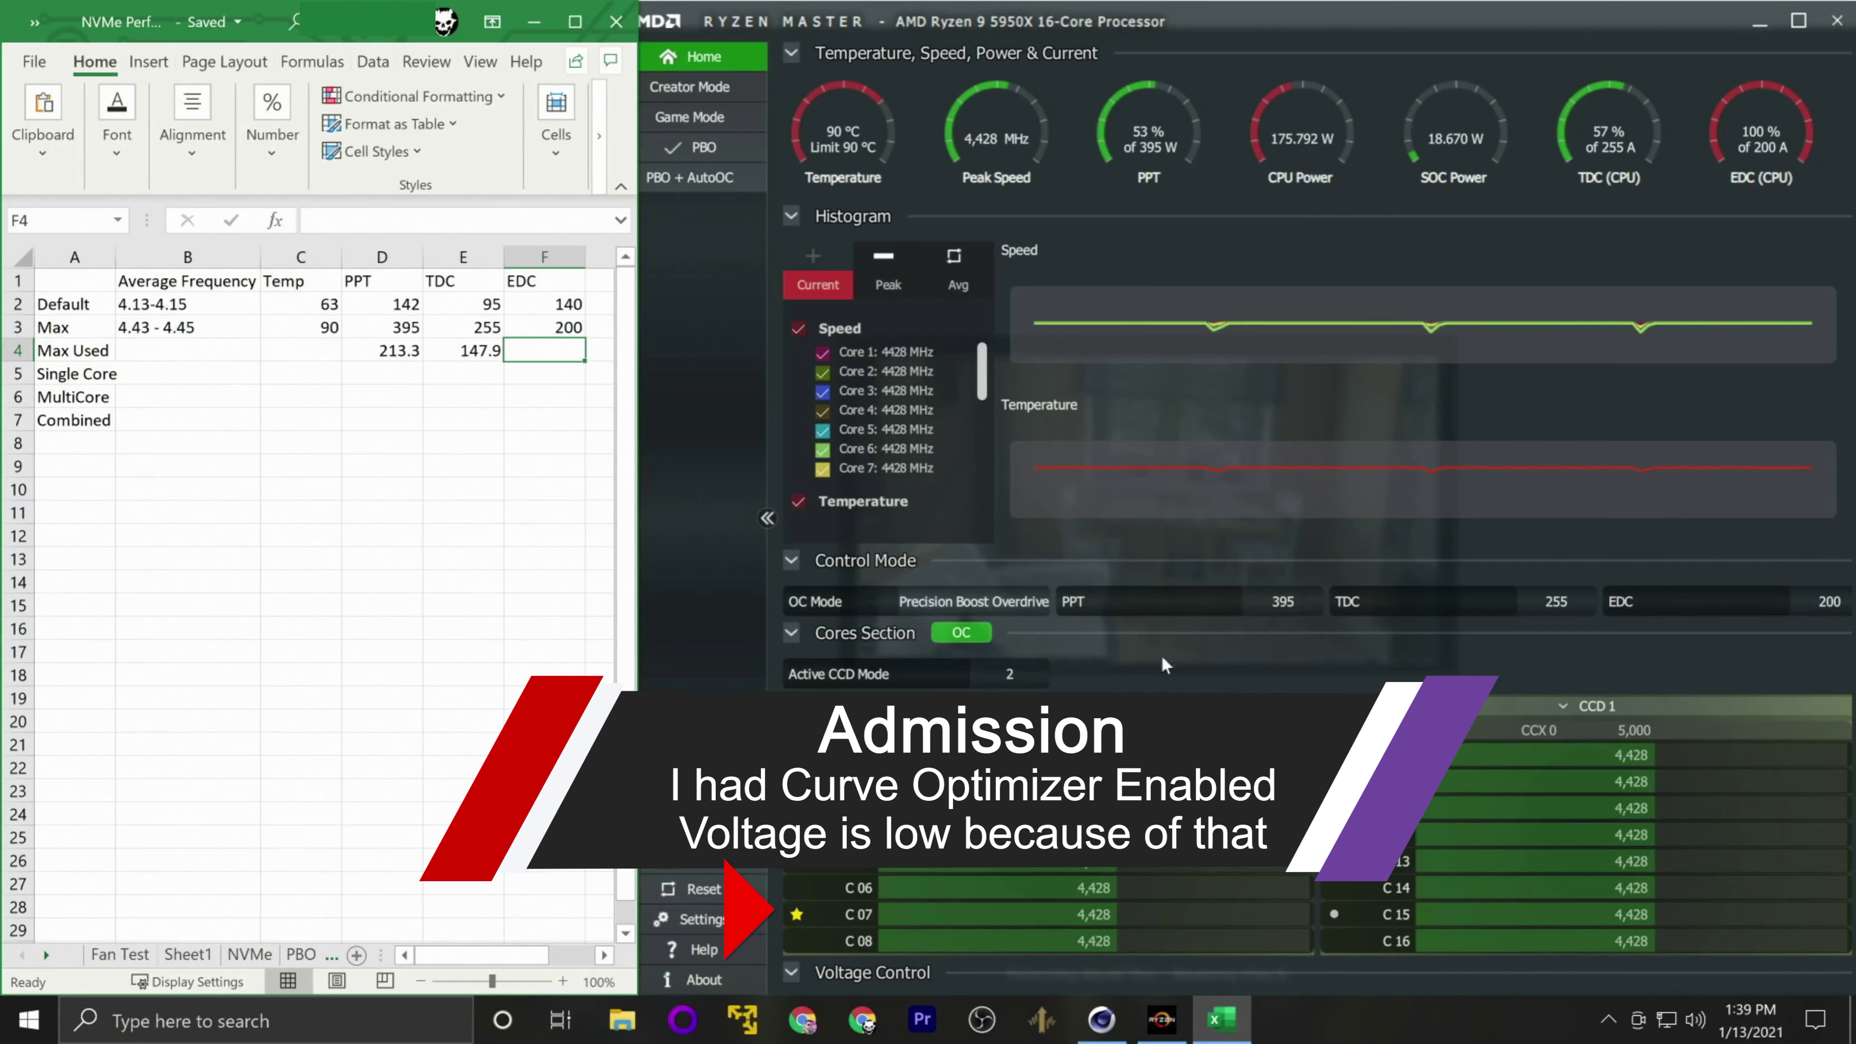
scroll(1155, 646, down, 2)
mouse_move(1007, 917)
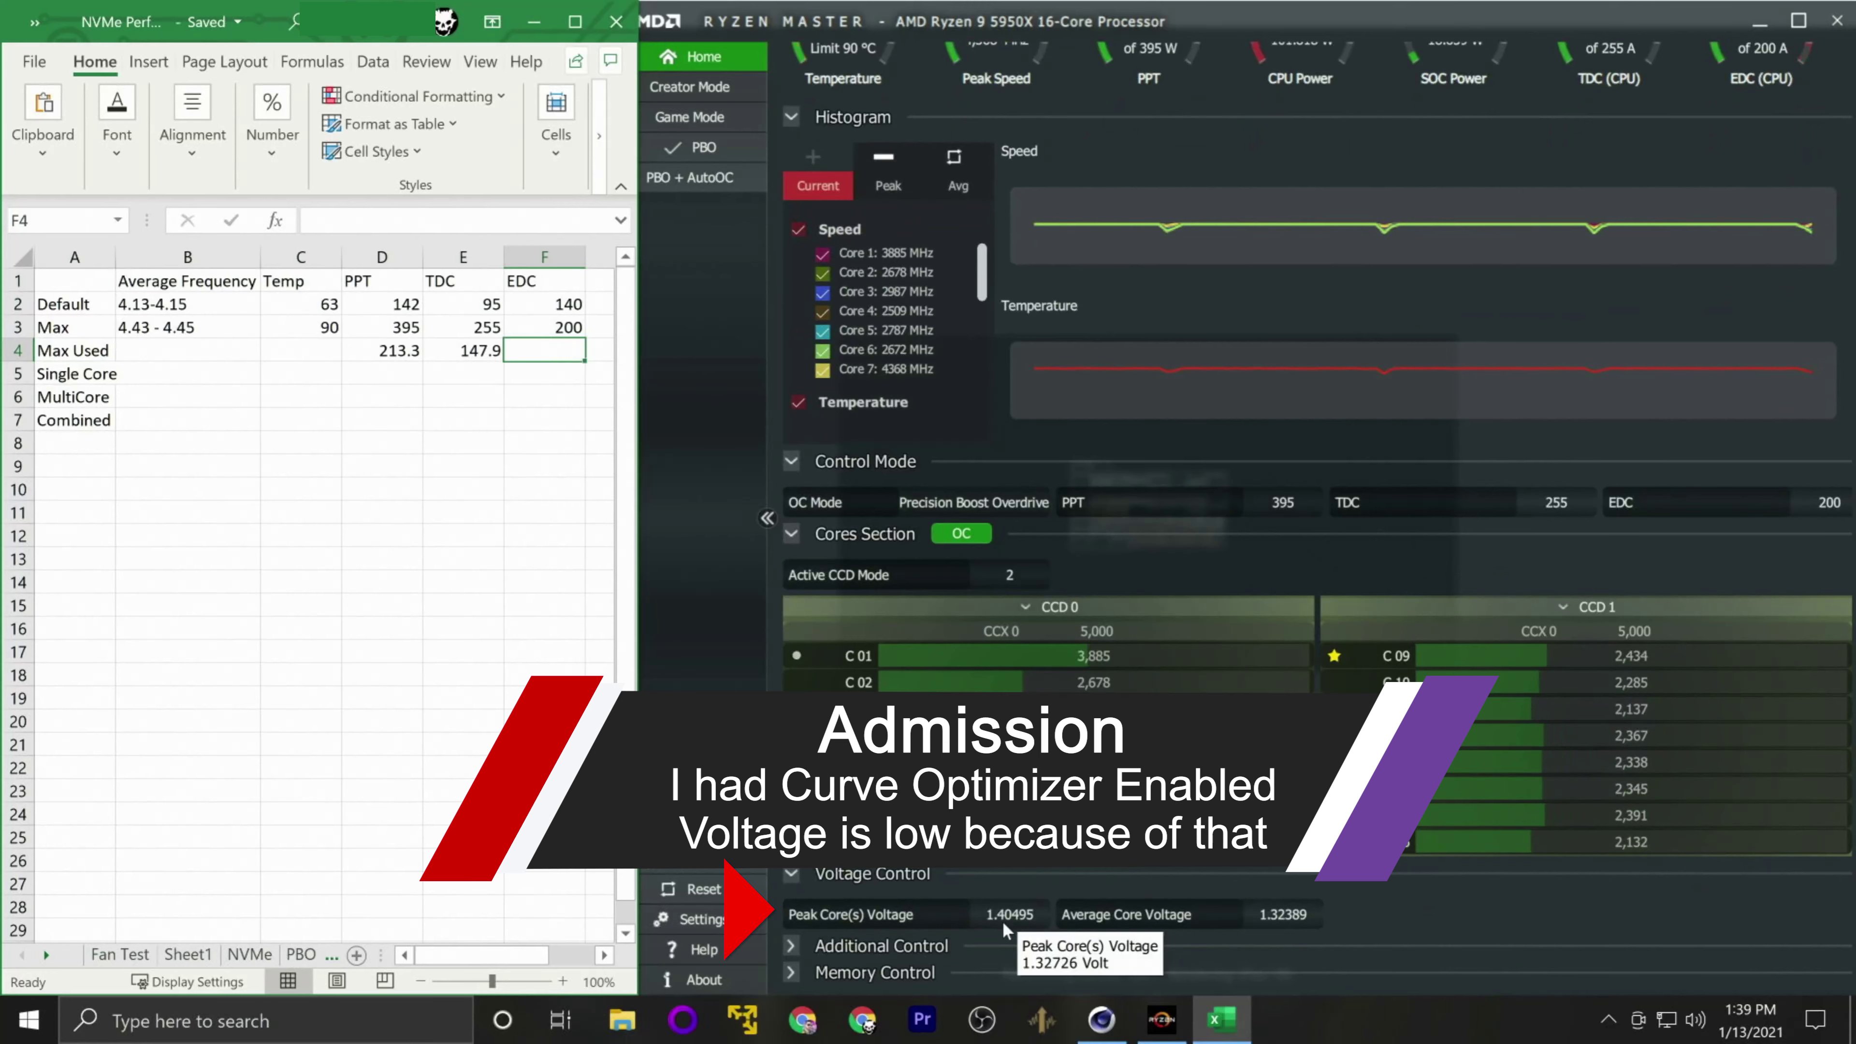
mouse_move(1542, 346)
scroll(1543, 345, up, 2)
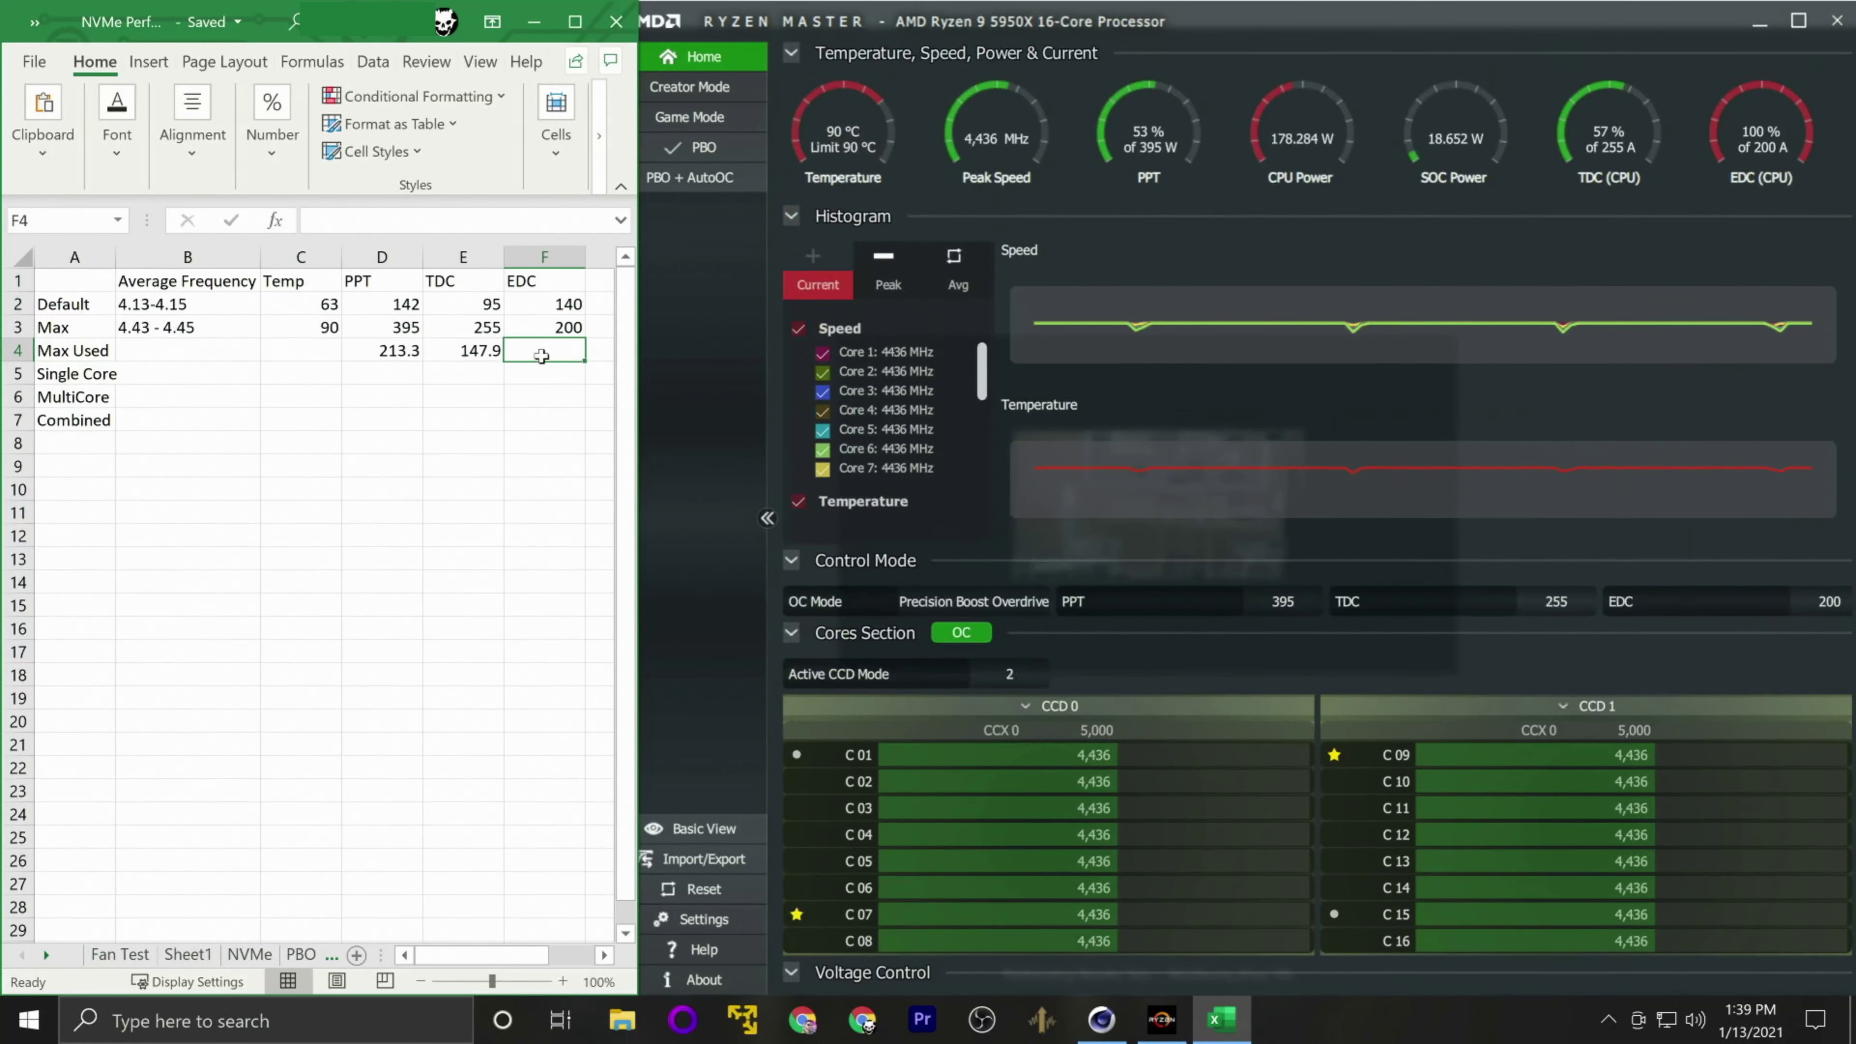
text(200)
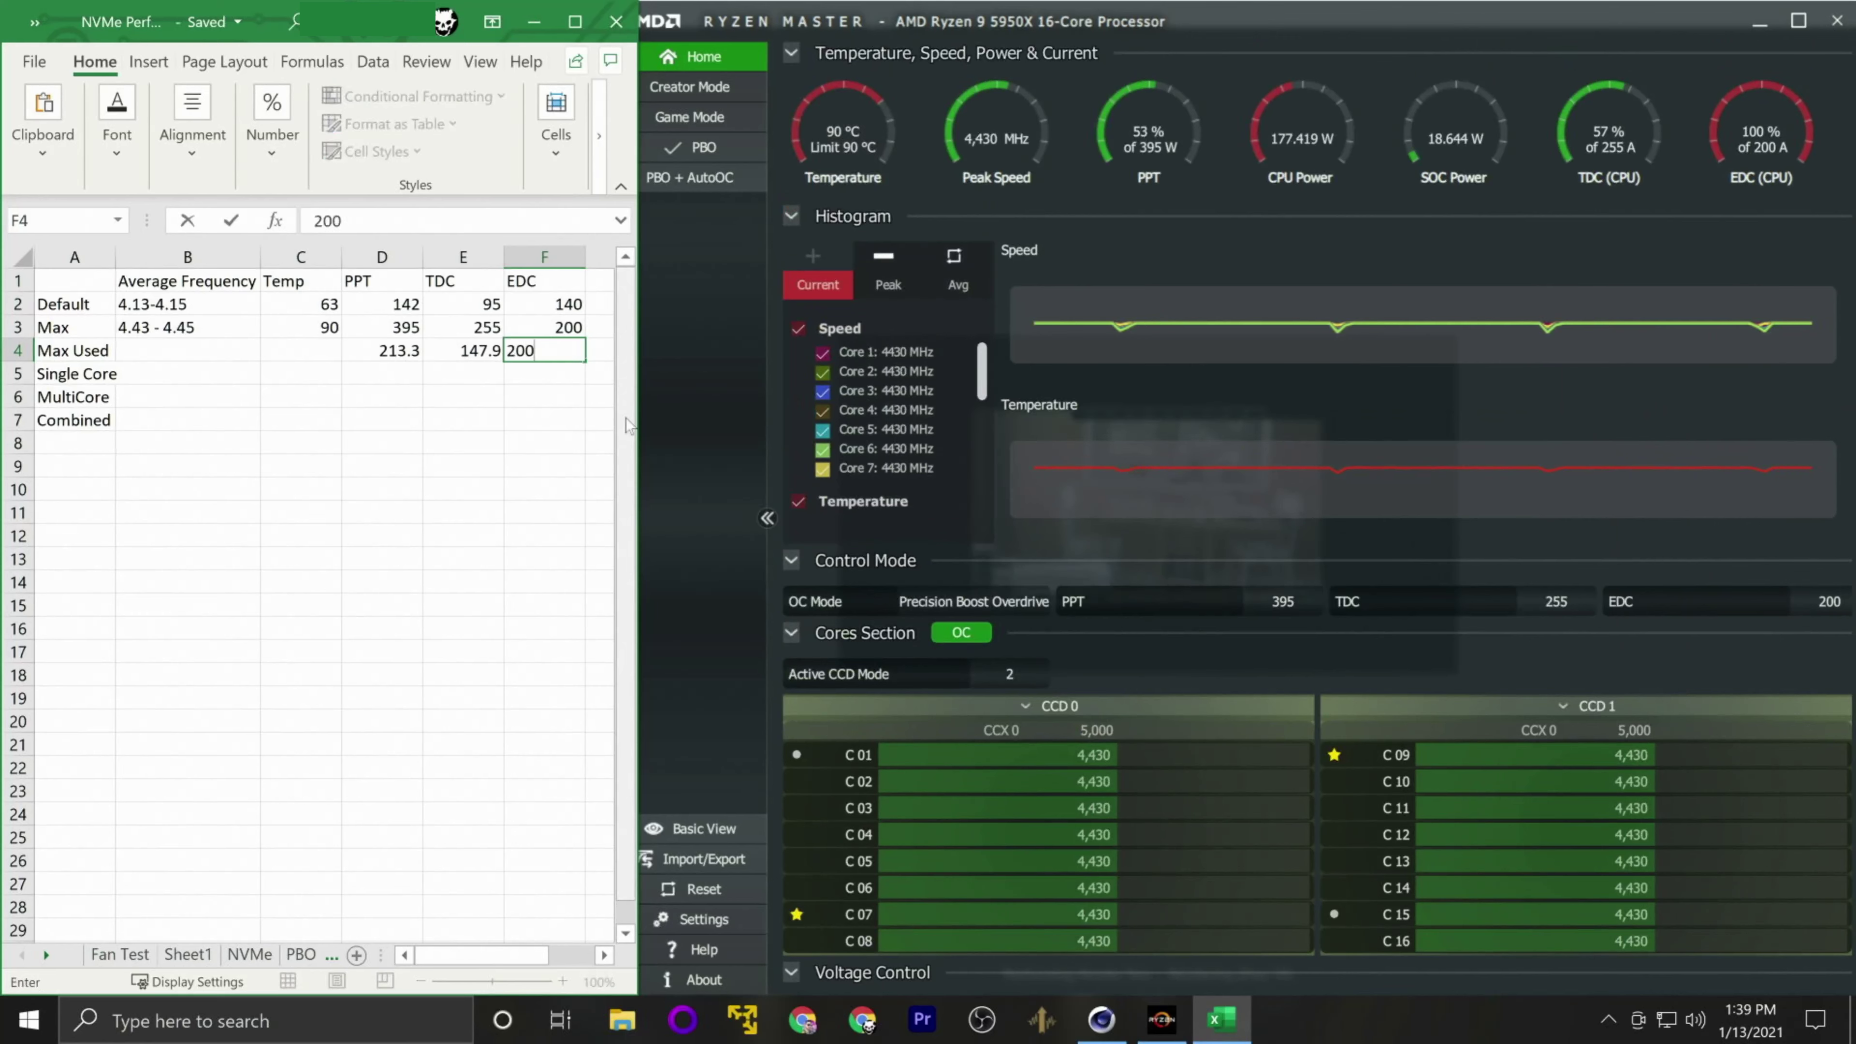
key(Return)
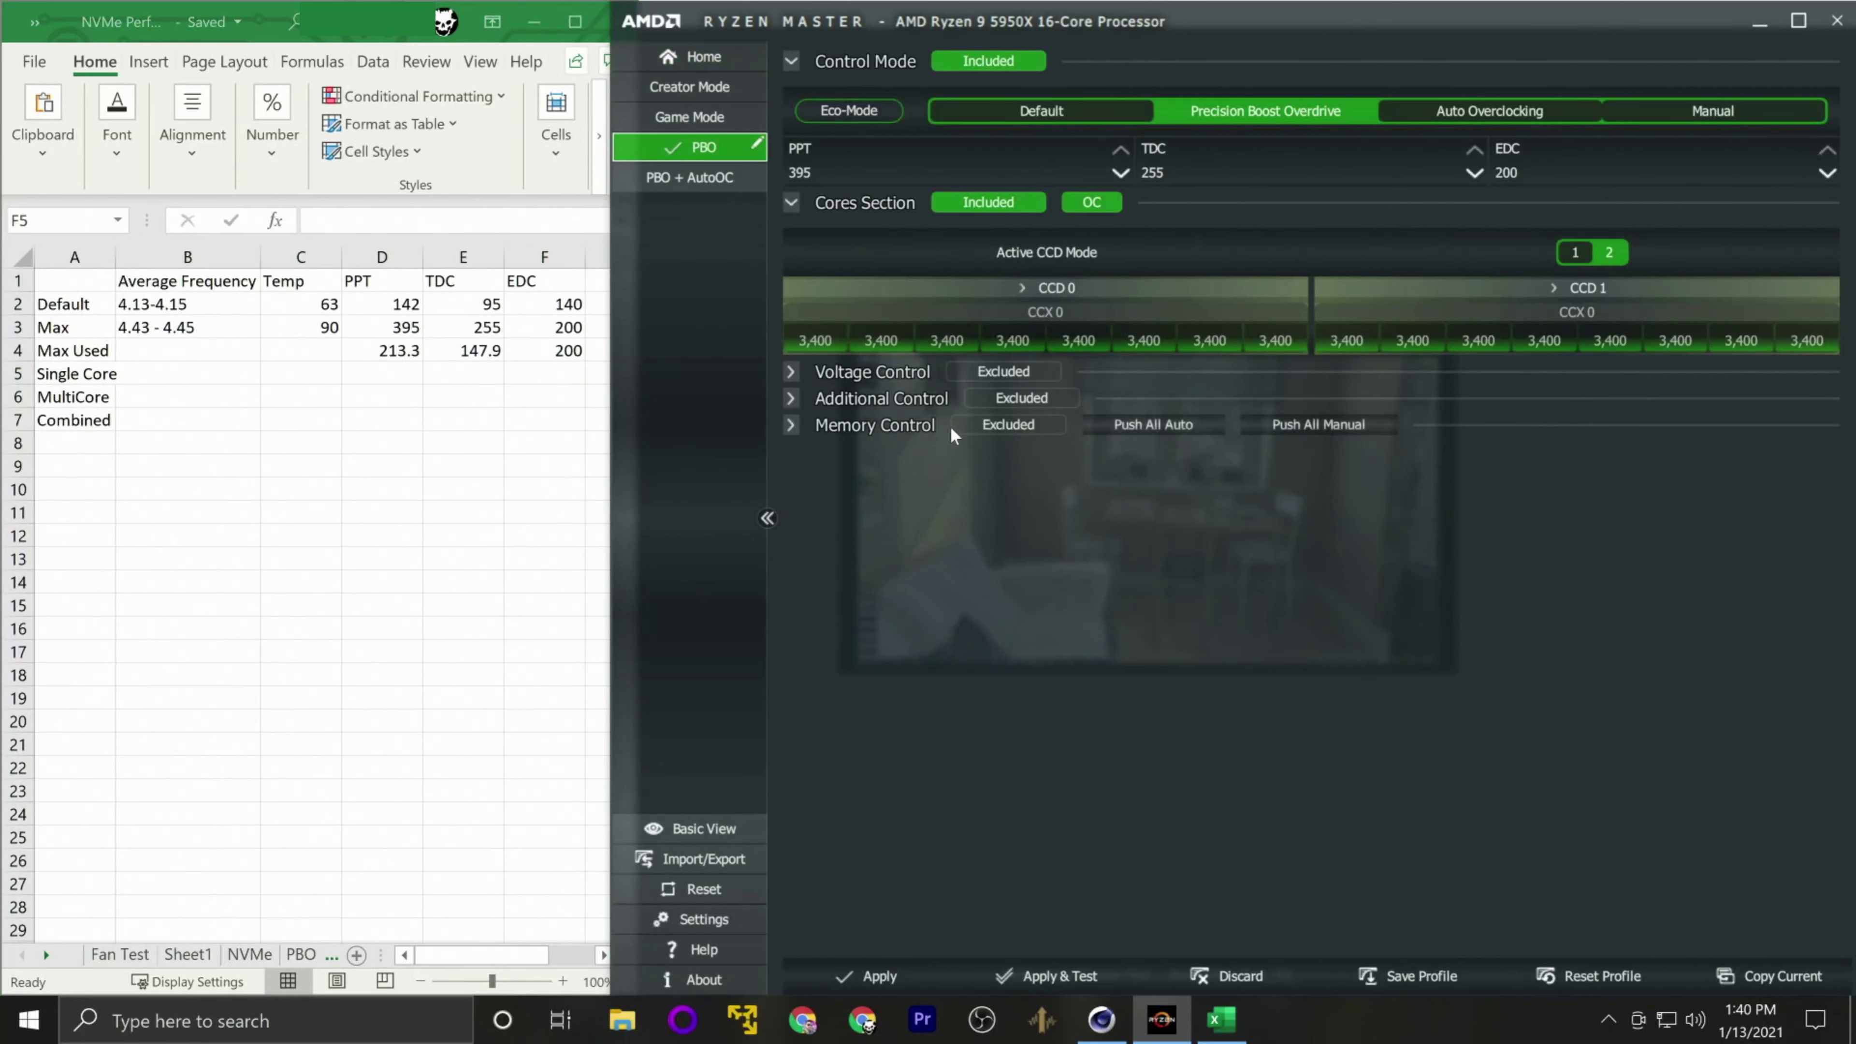
- Apply PBO limits of PPT 213 and TDC 148, keep EDC at 200, and return to Home
click(832, 177)
key(BackSpace)
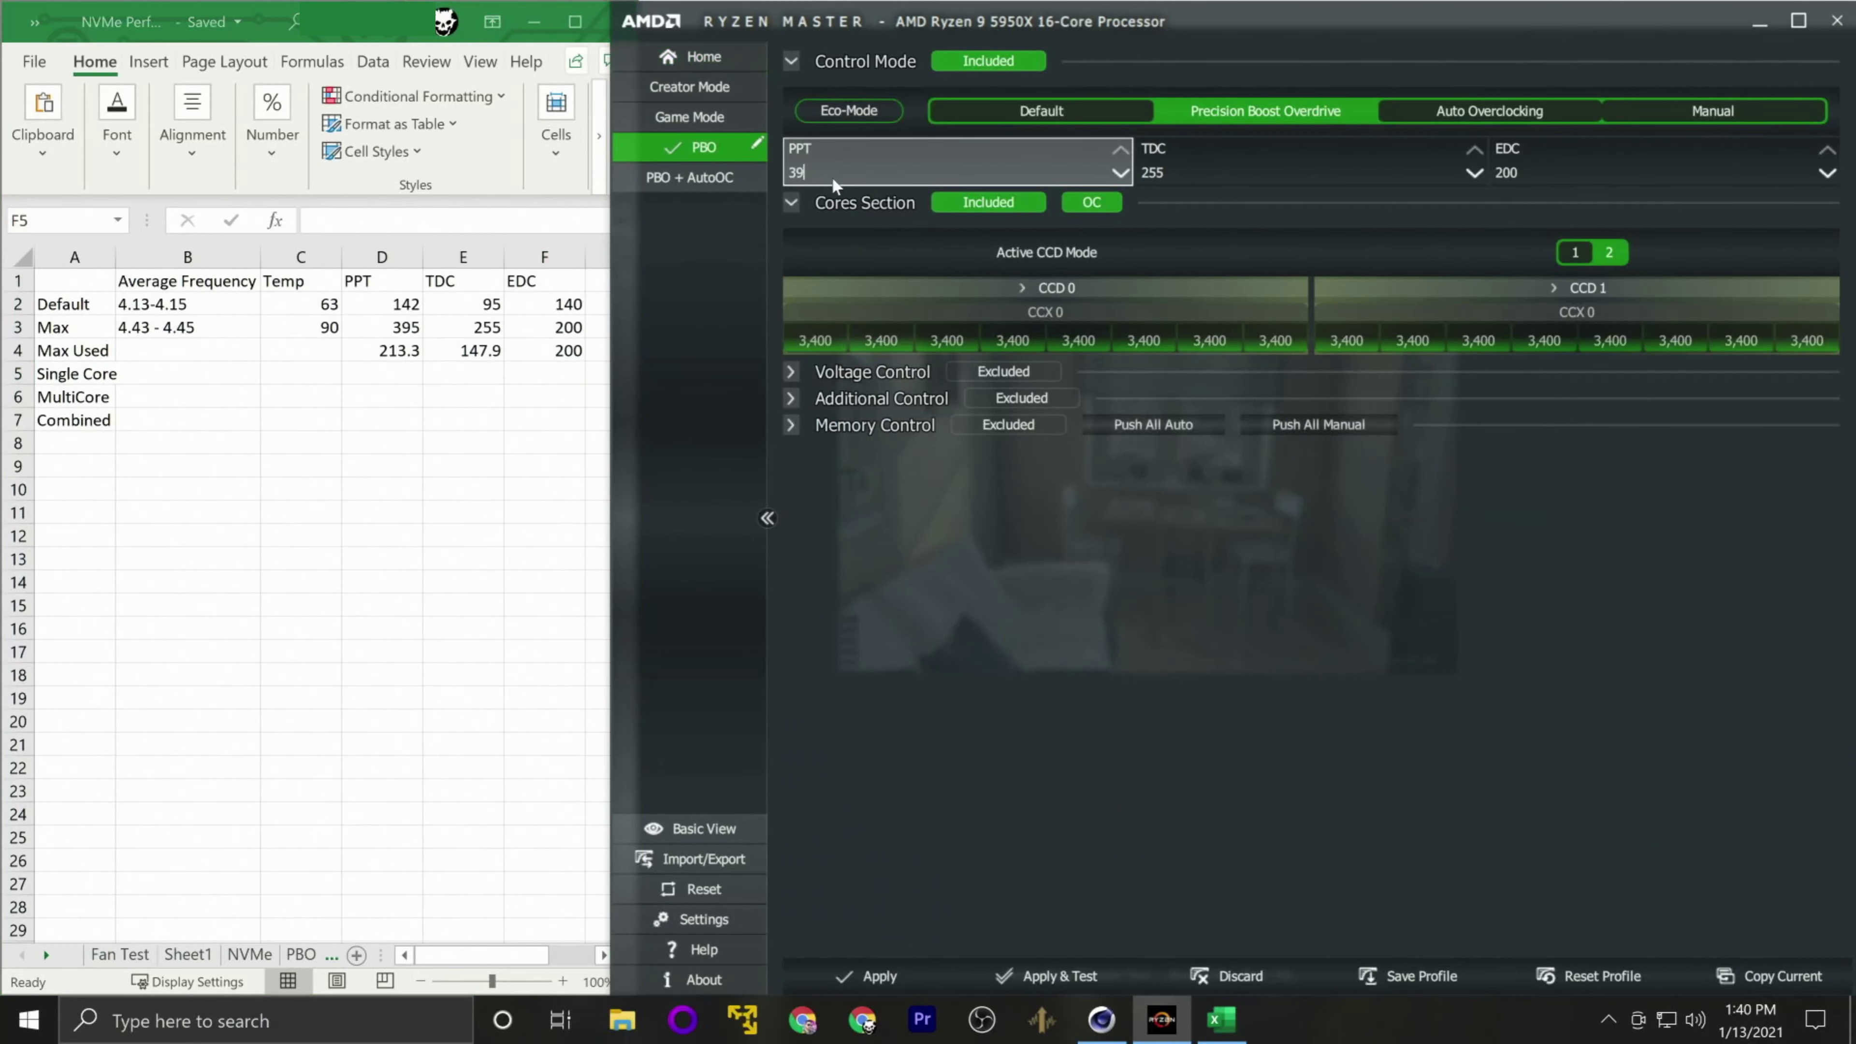
text(213)
key(Tab)
key(BackSpace)
key(BackSpace)
key(BackSpace)
text(148)
key(Tab)
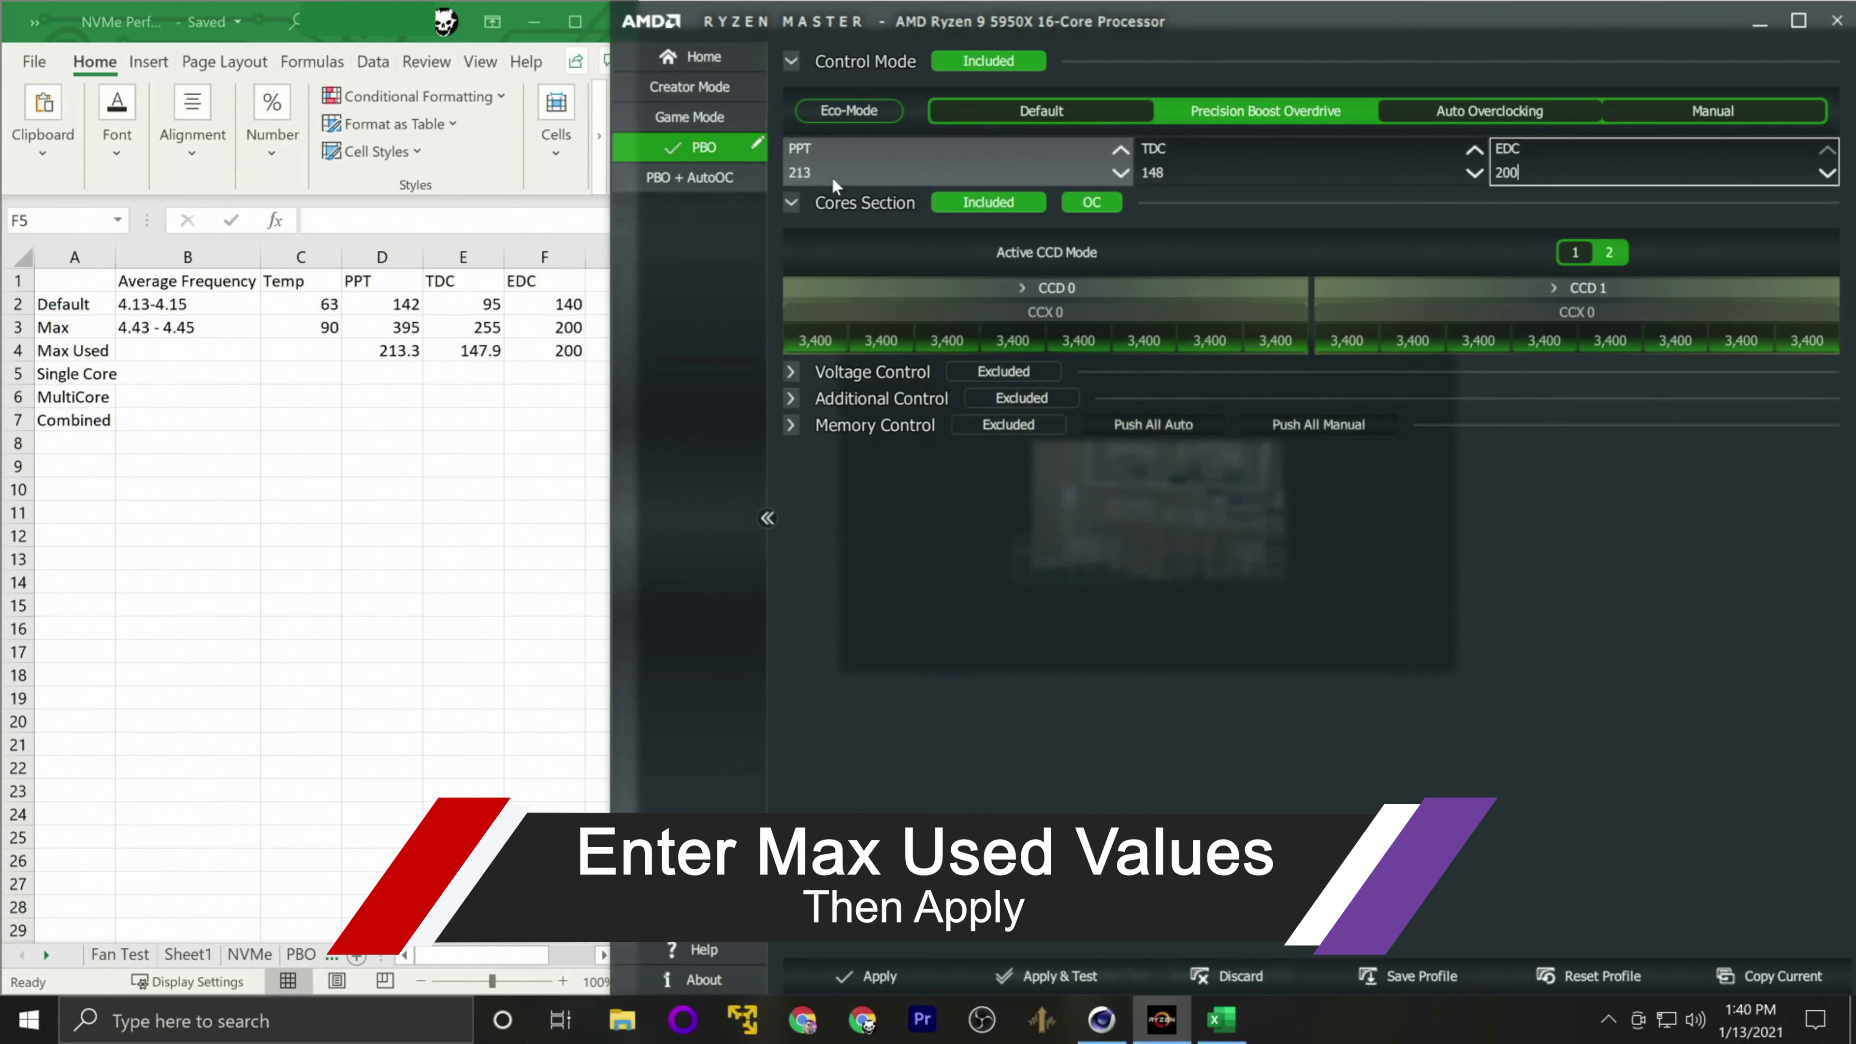
click(870, 976)
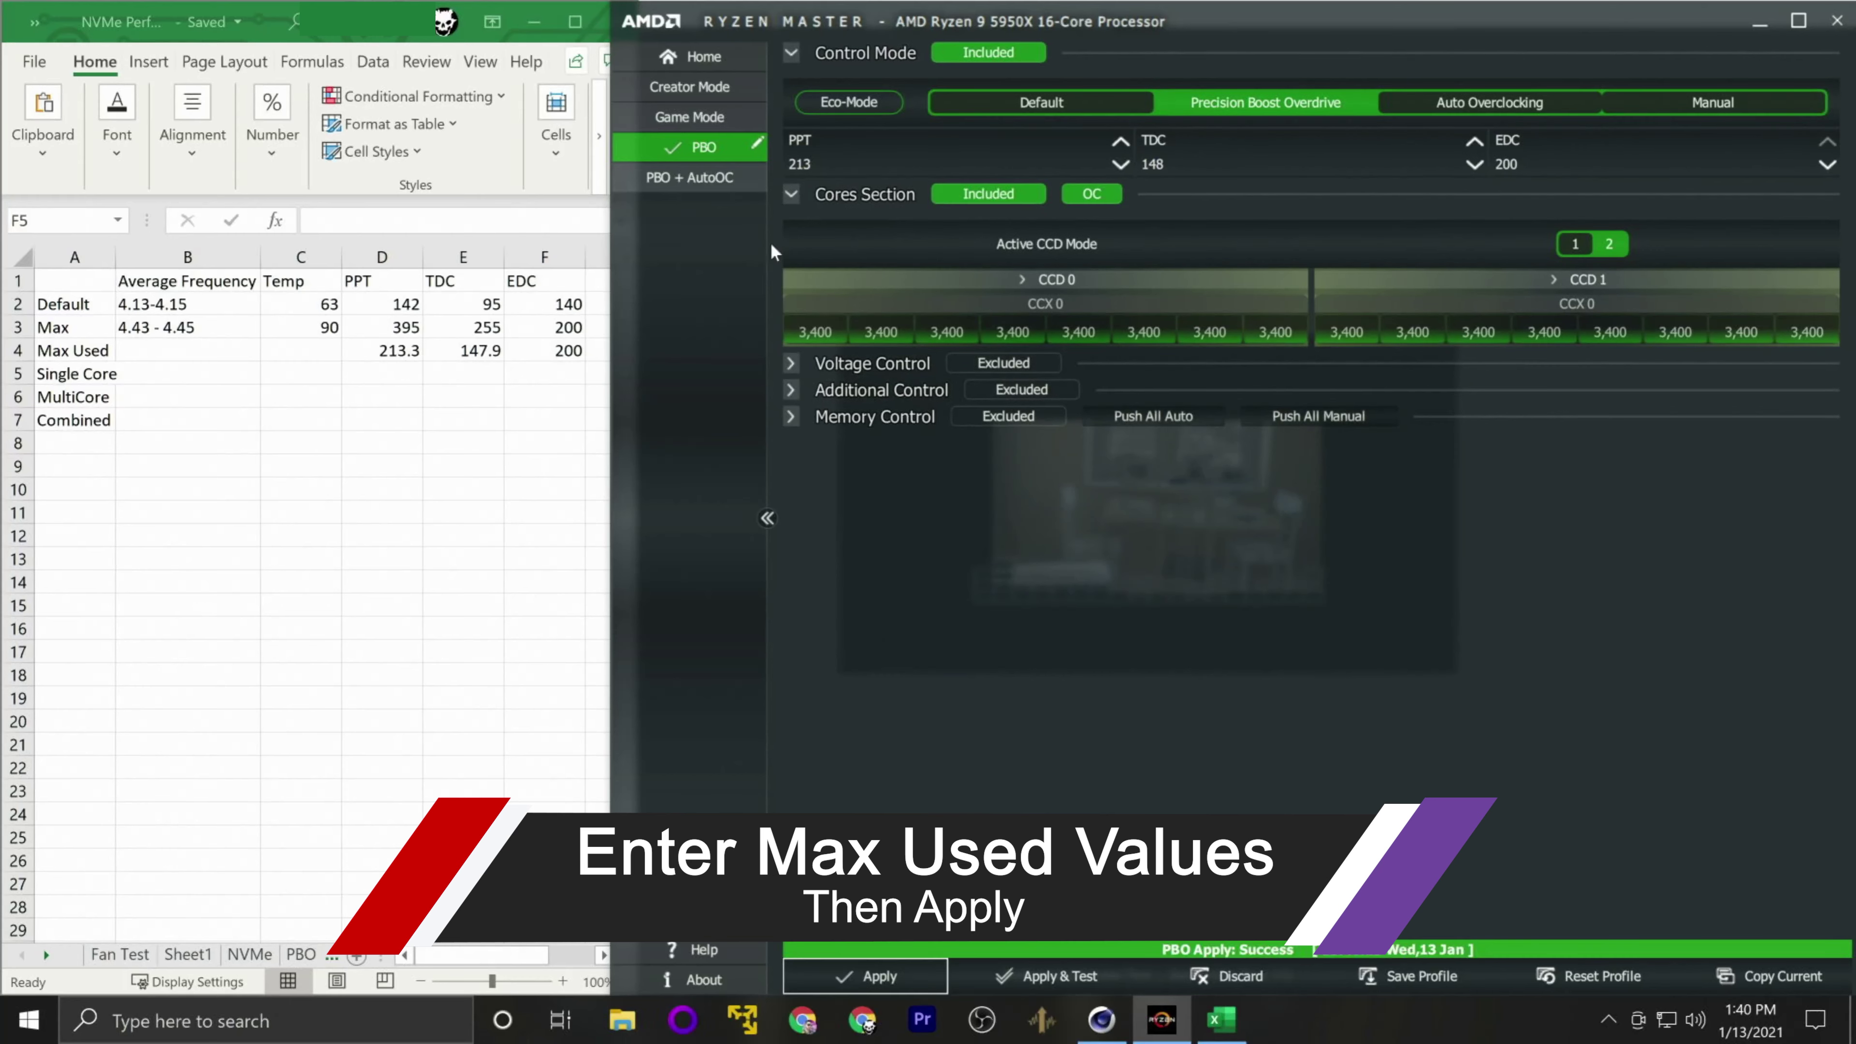
click(694, 56)
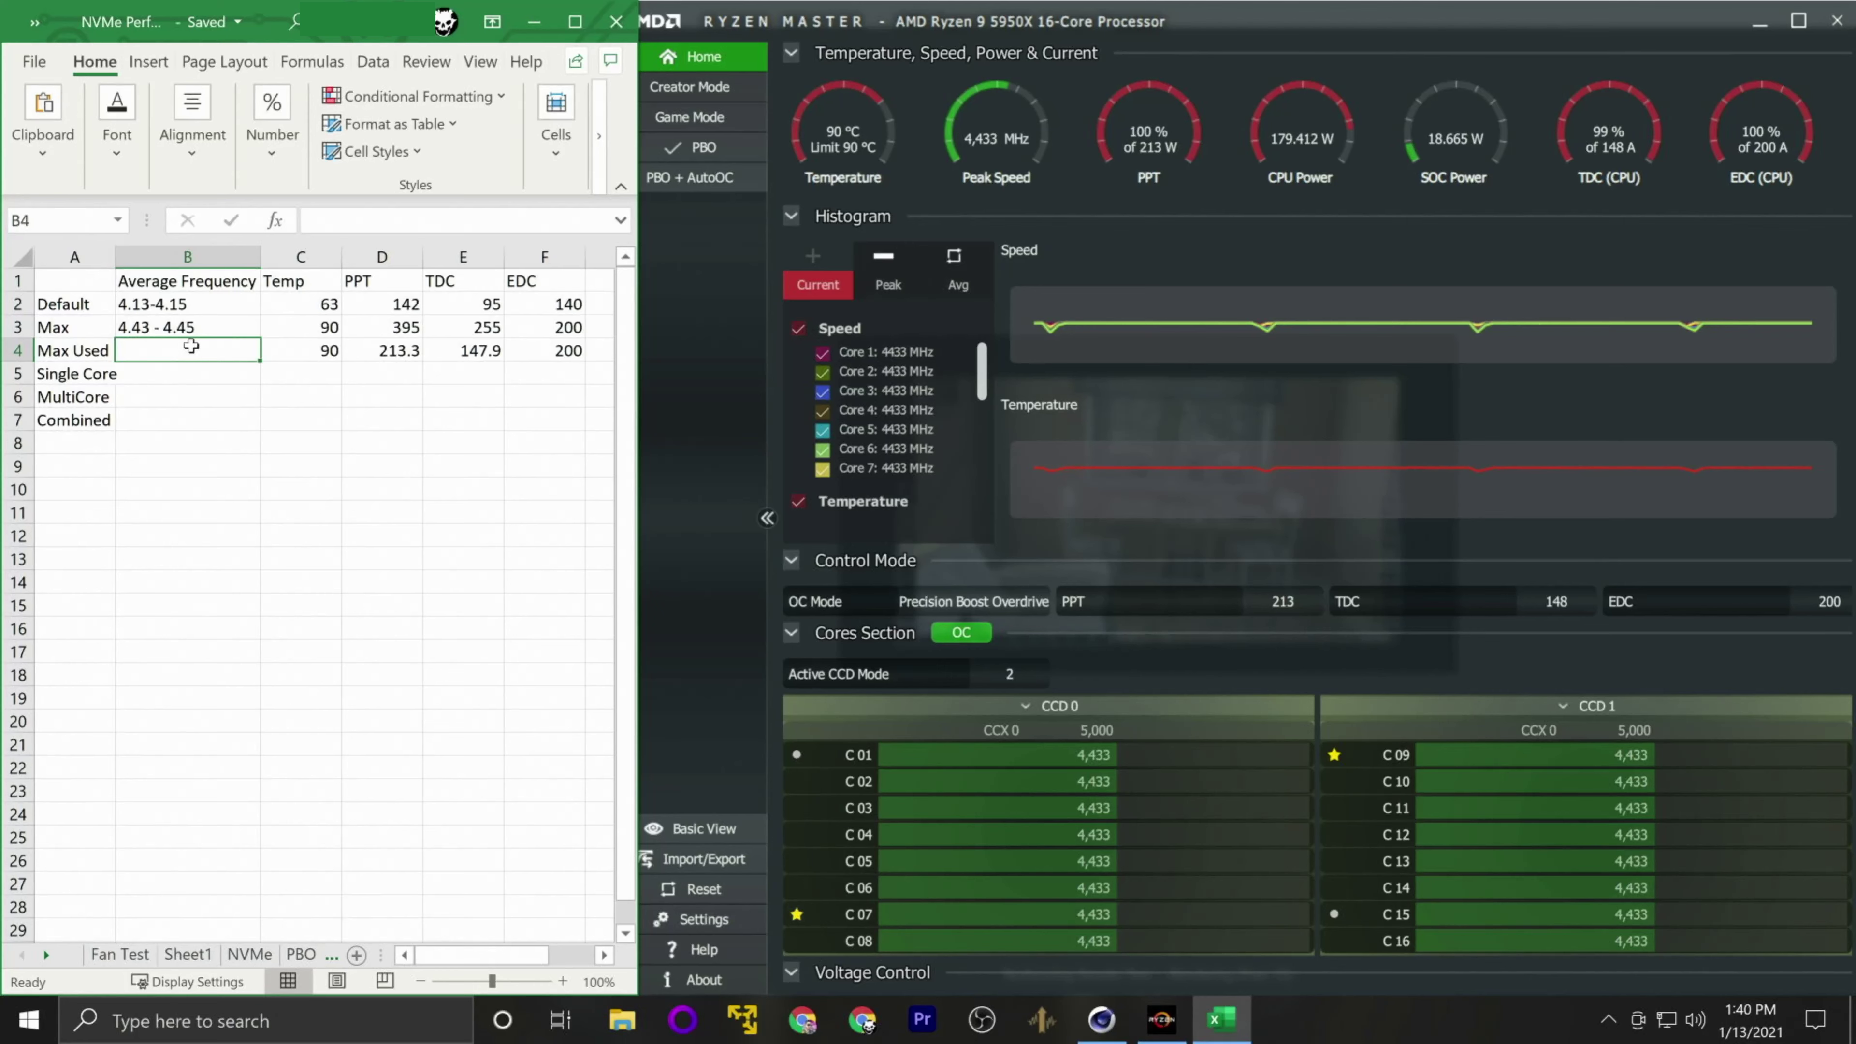
- Record the average frequency range 4.42-4.44 in the Max Used row
text(4.)
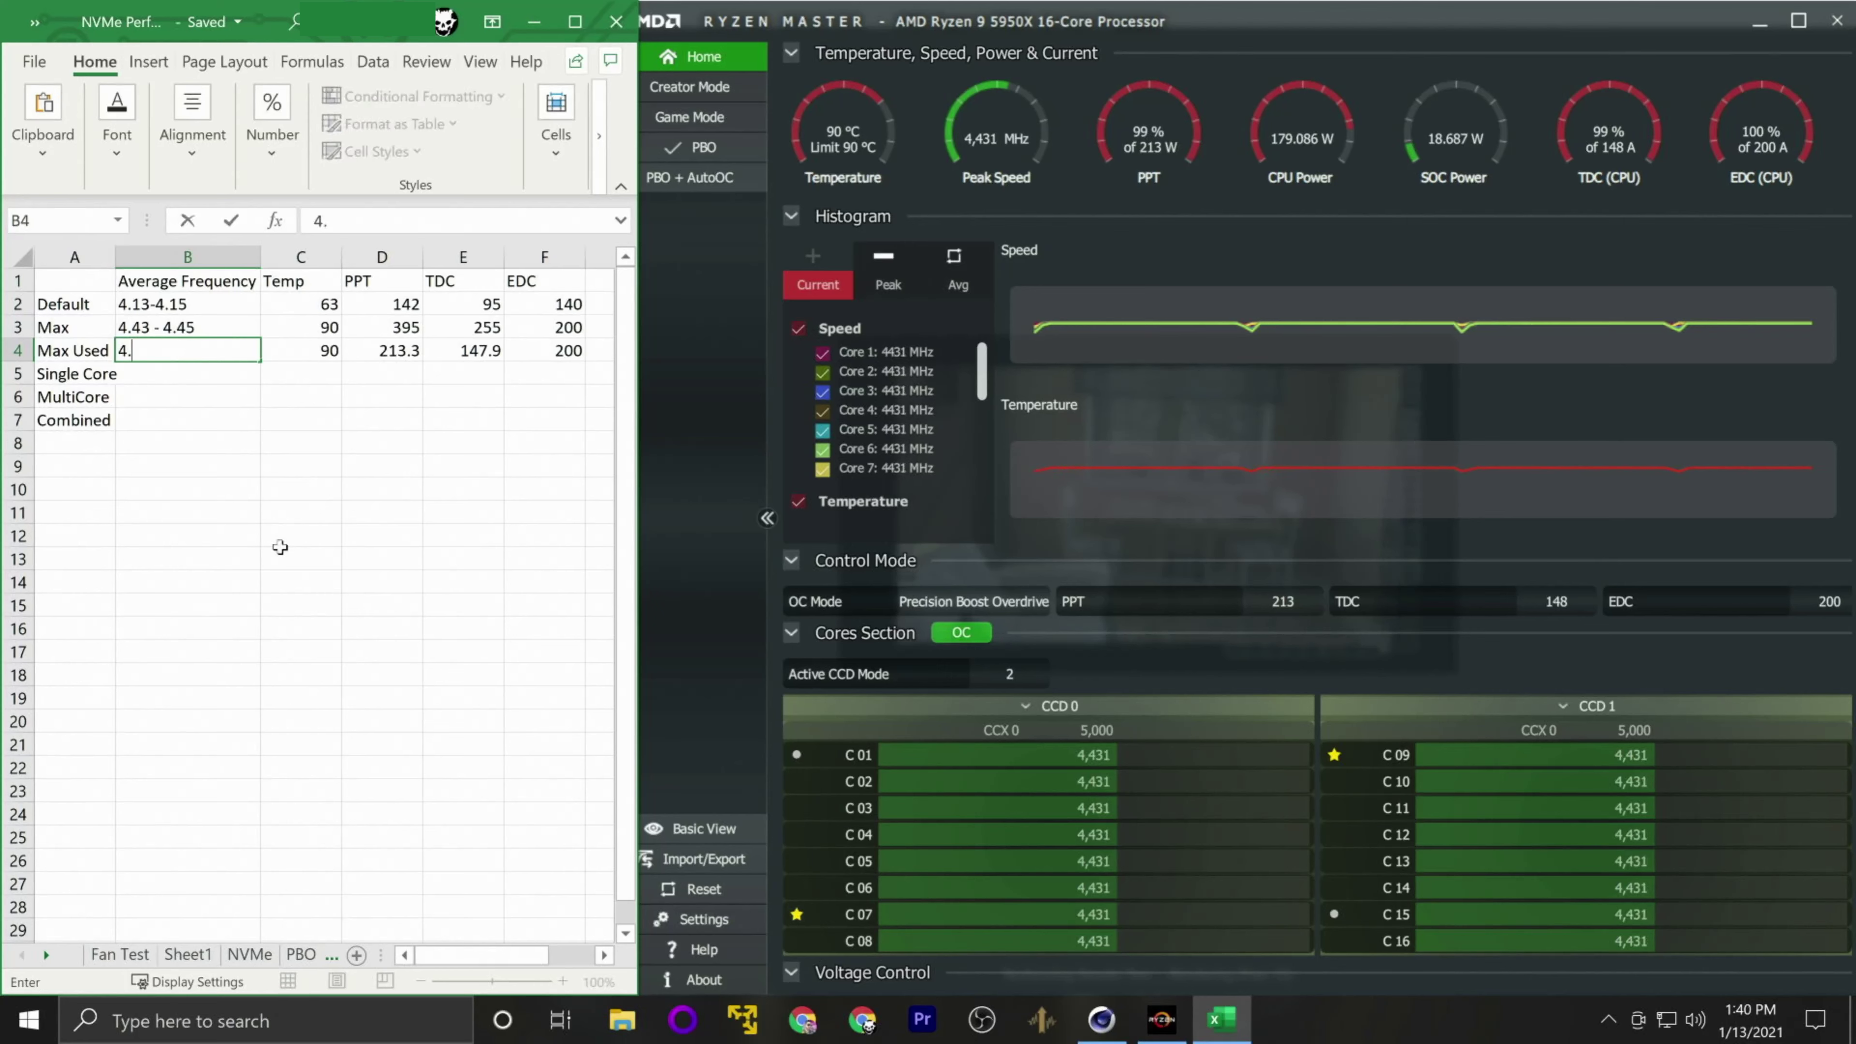
text(42-4.44)
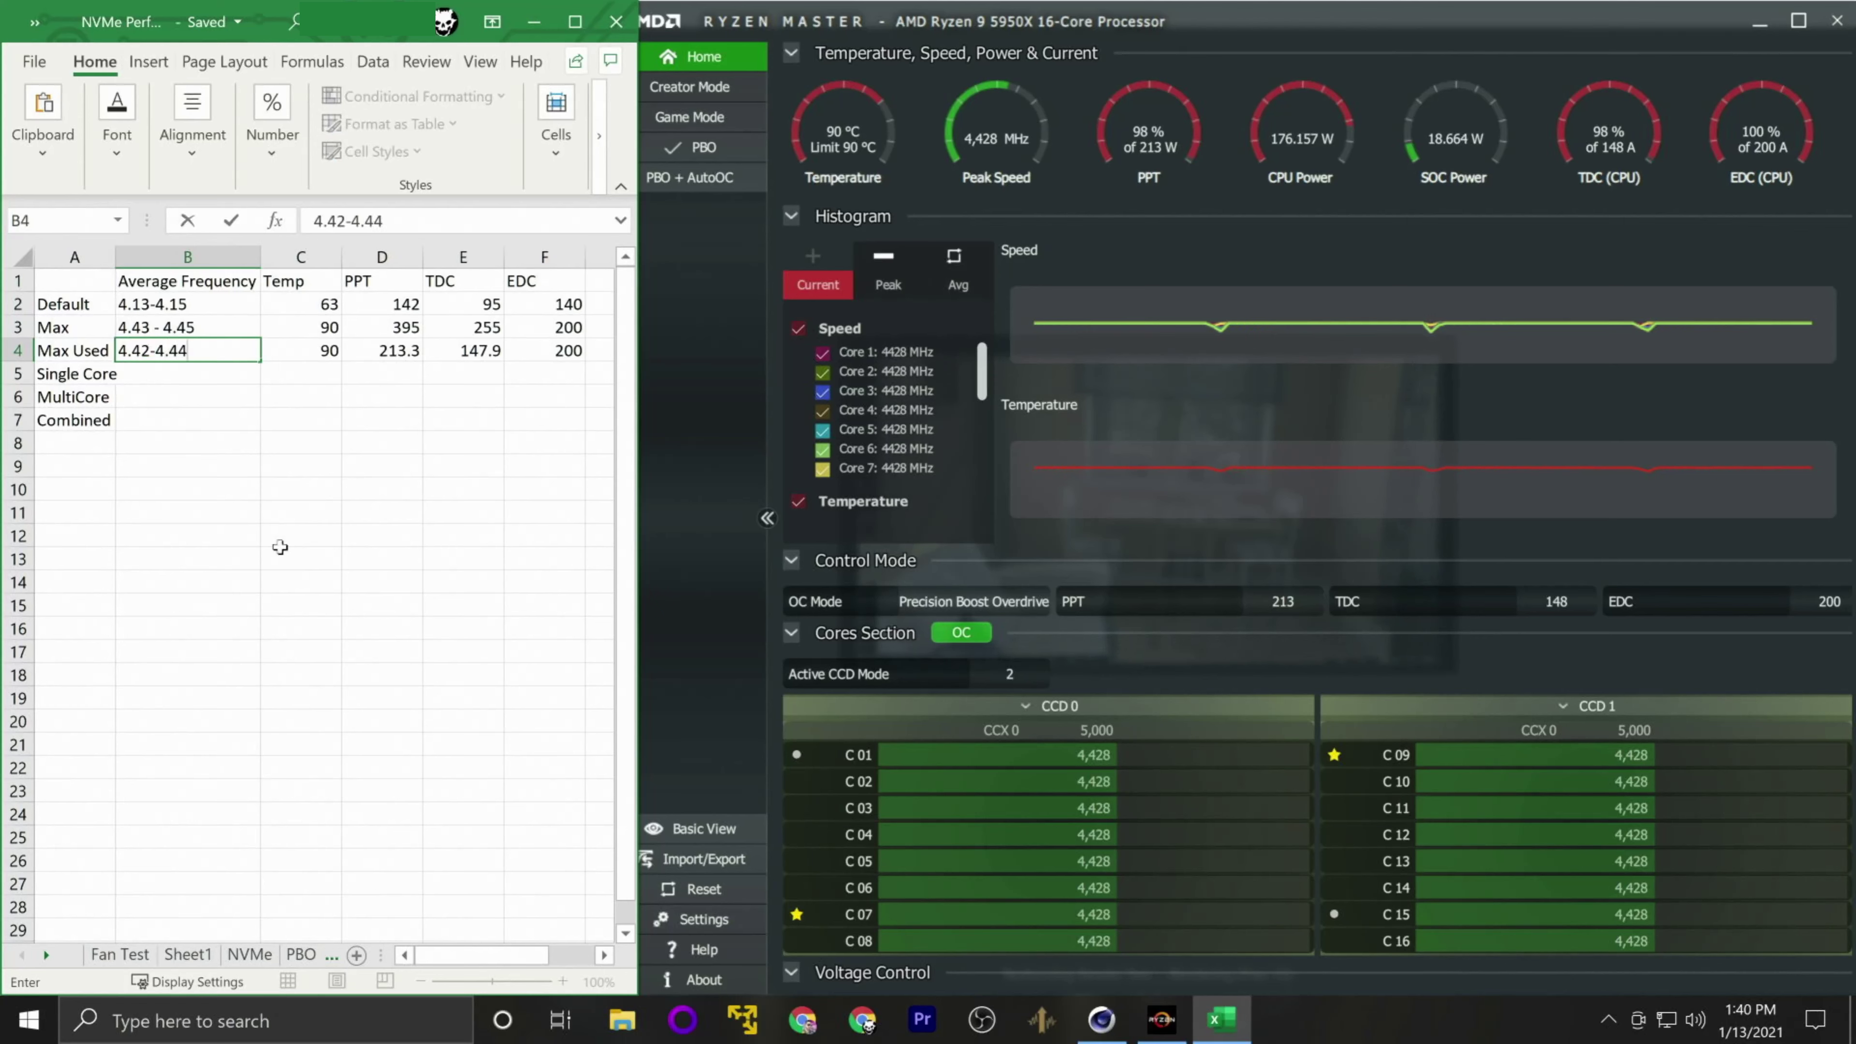
click(280, 546)
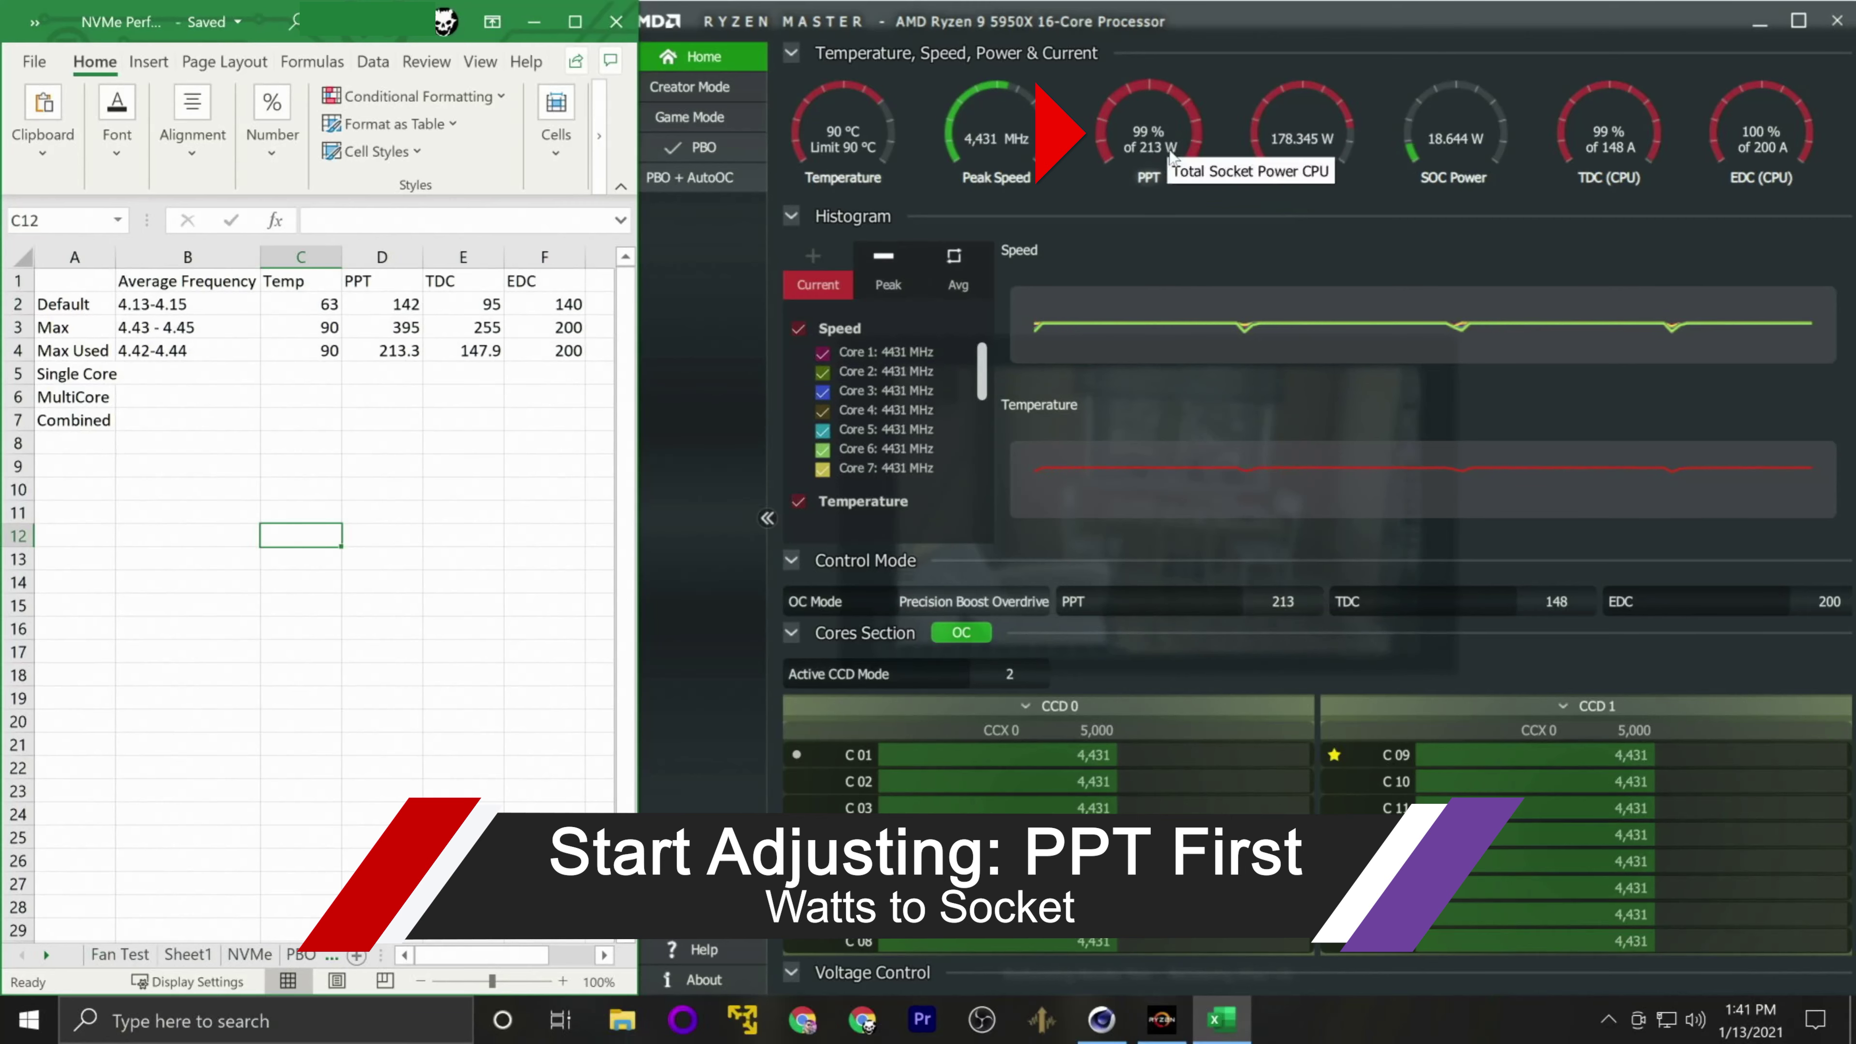
- Change the PBO PPT limit from 213 to 210, apply it, and return to Home
click(701, 150)
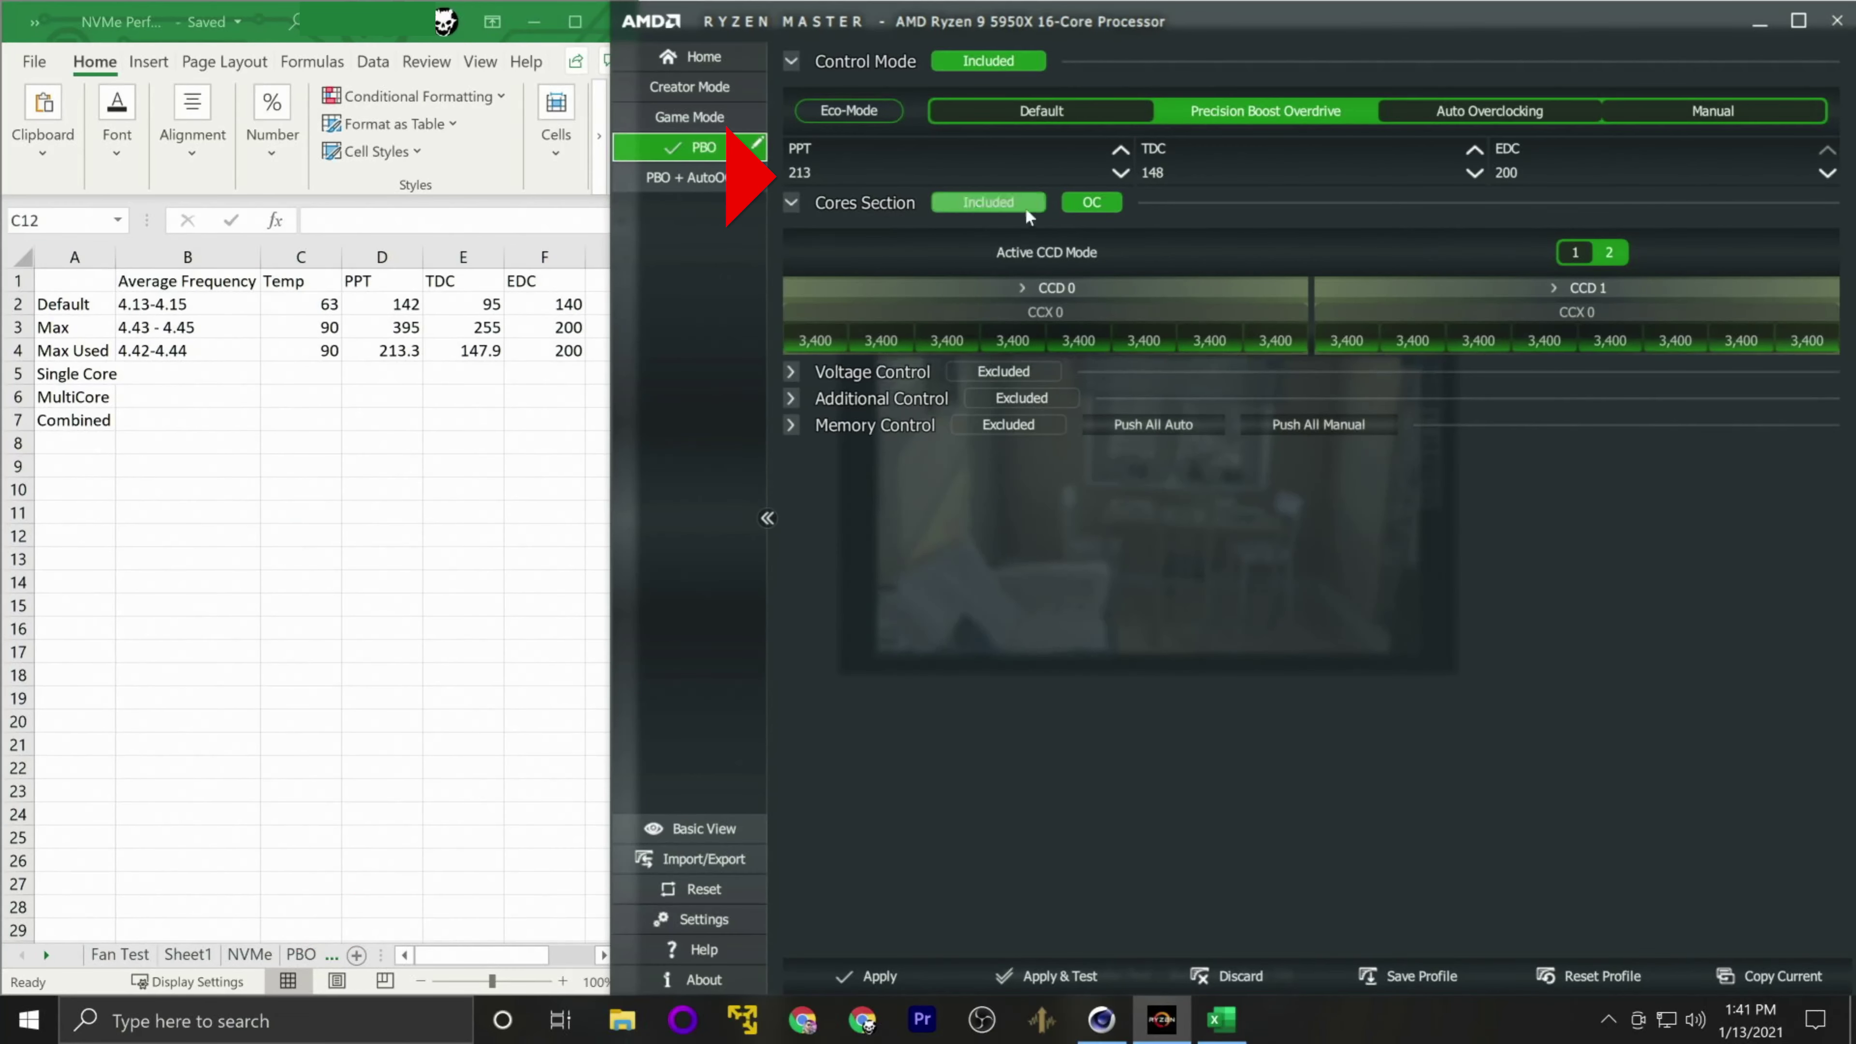
click(857, 174)
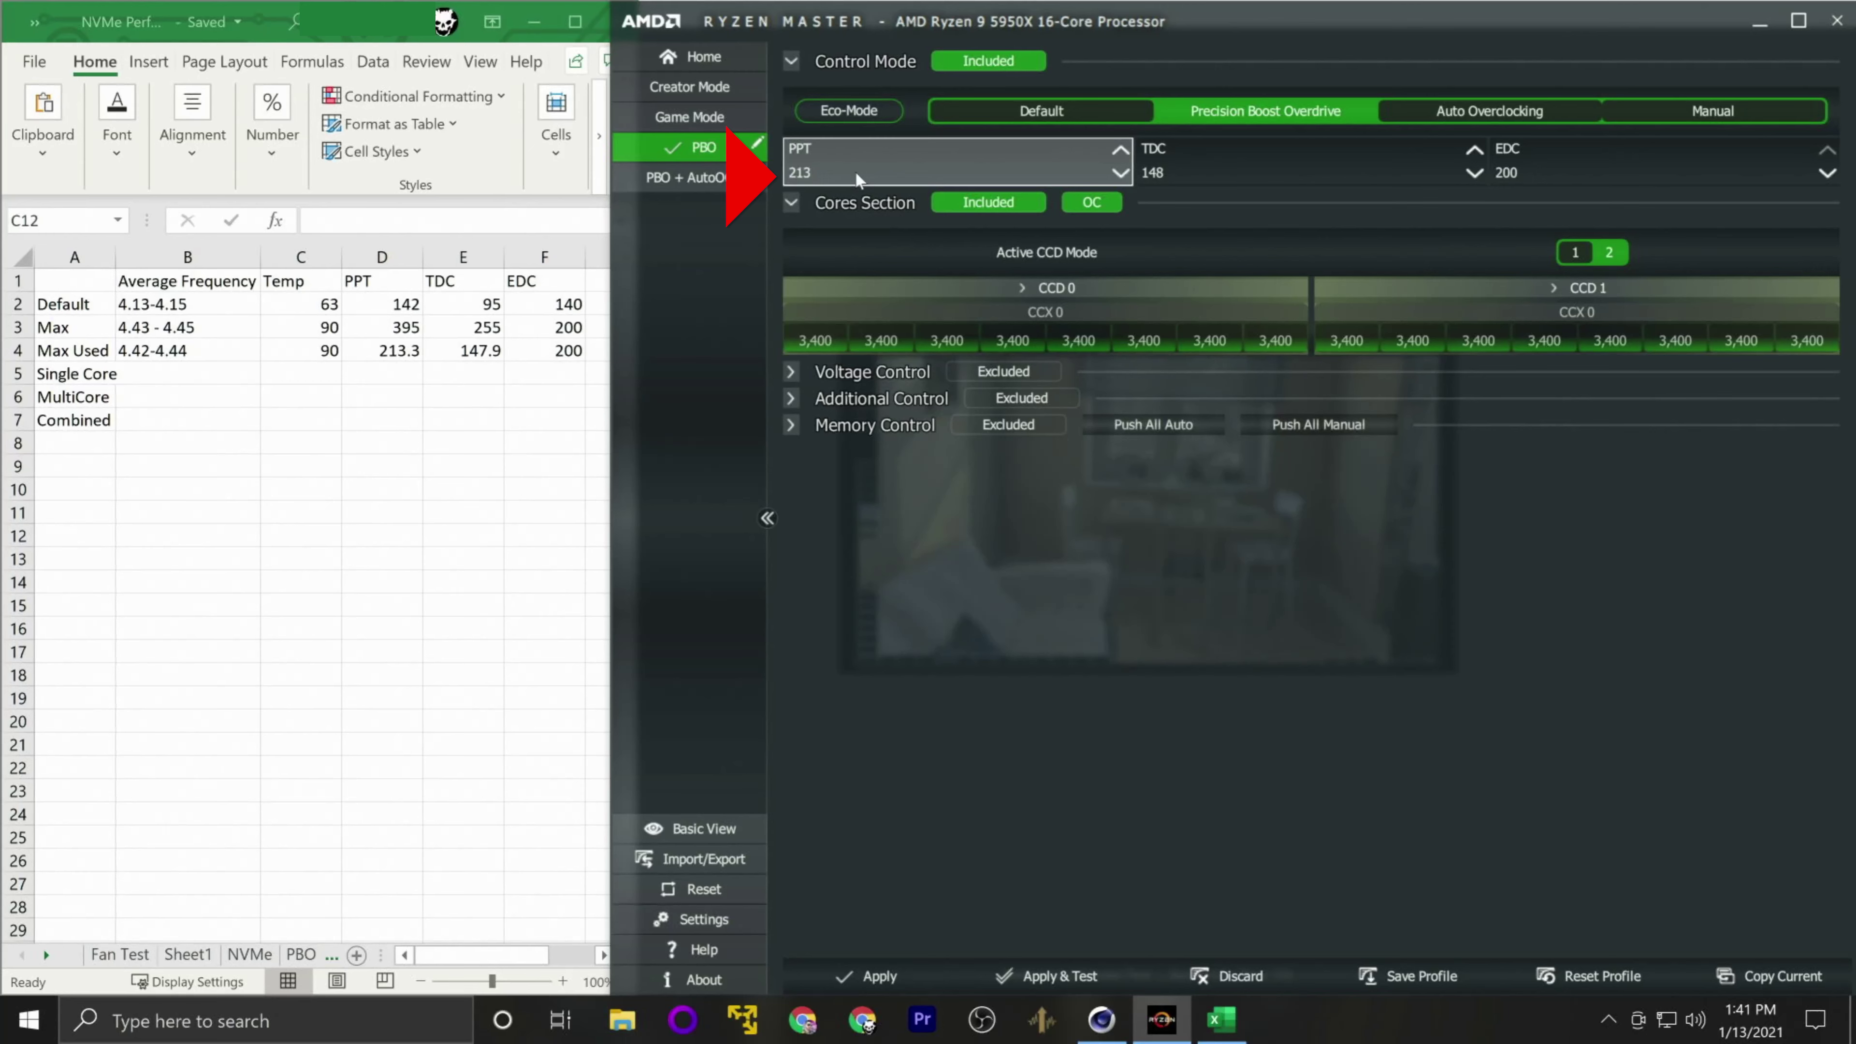
key(BackSpace)
text(0)
click(826, 969)
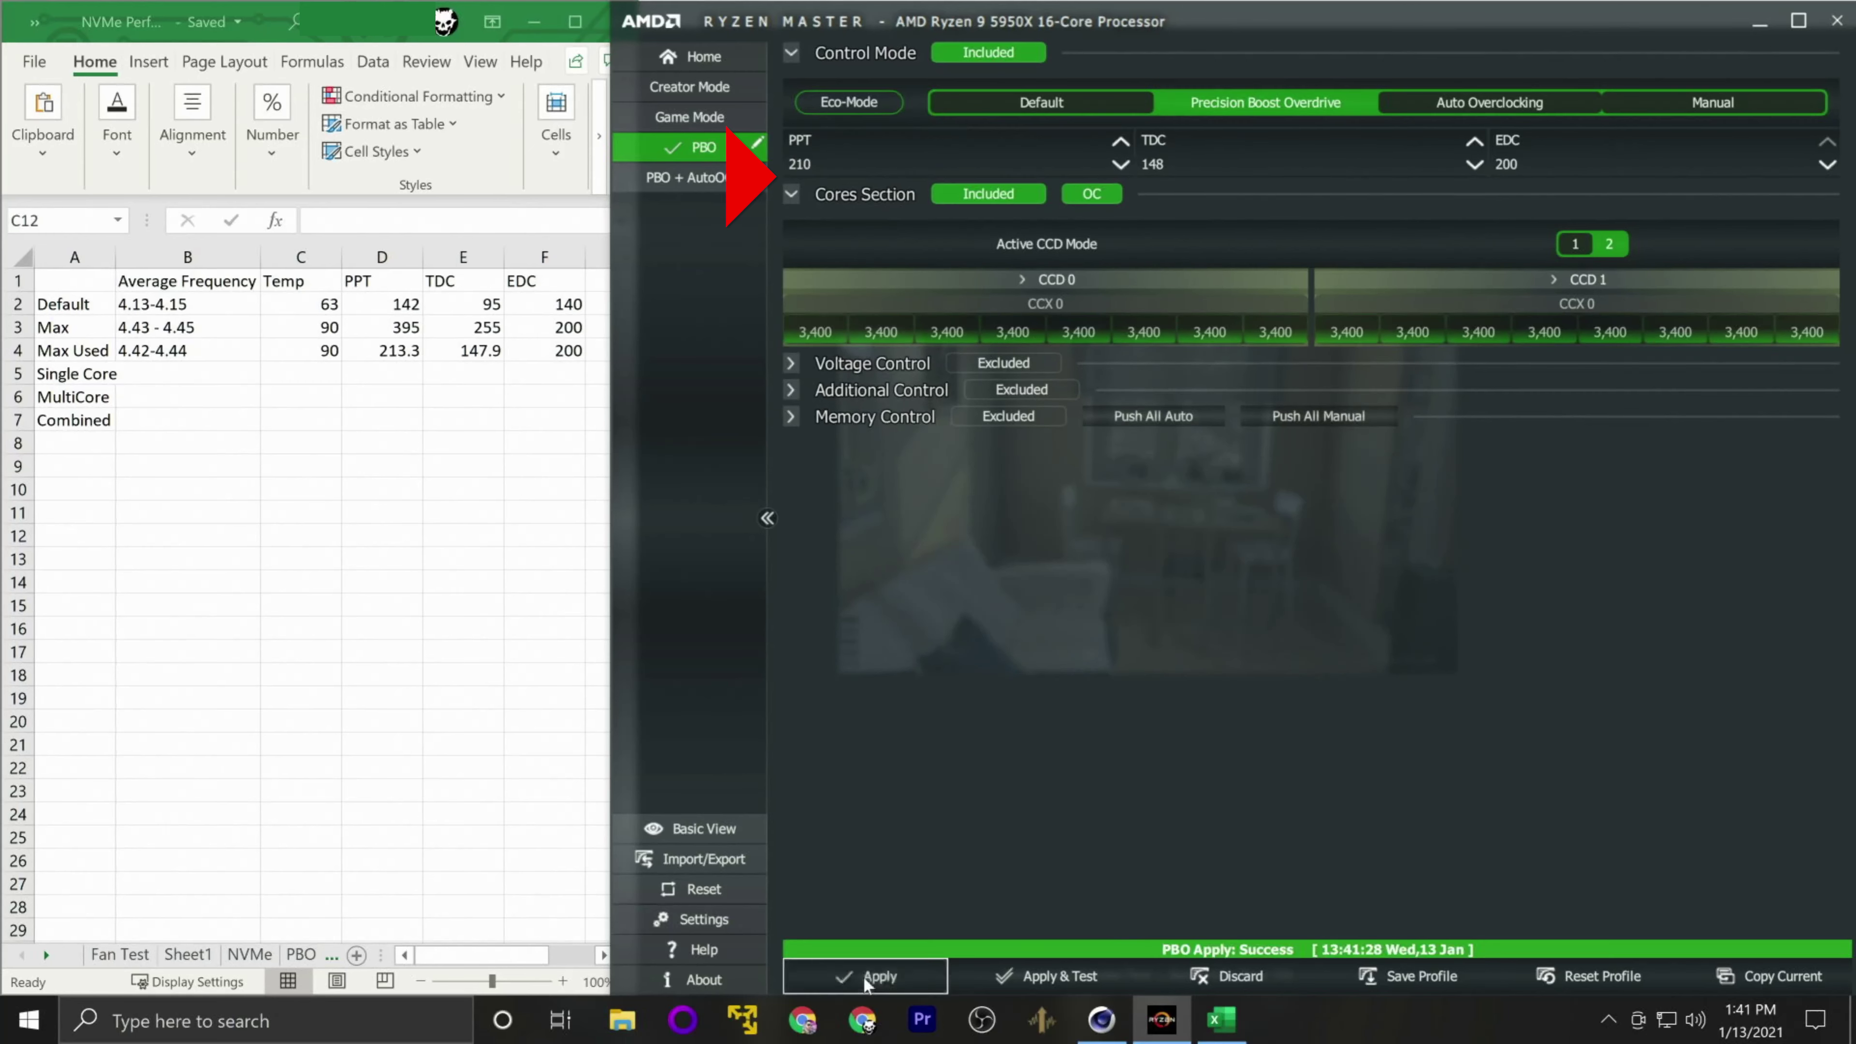
click(698, 57)
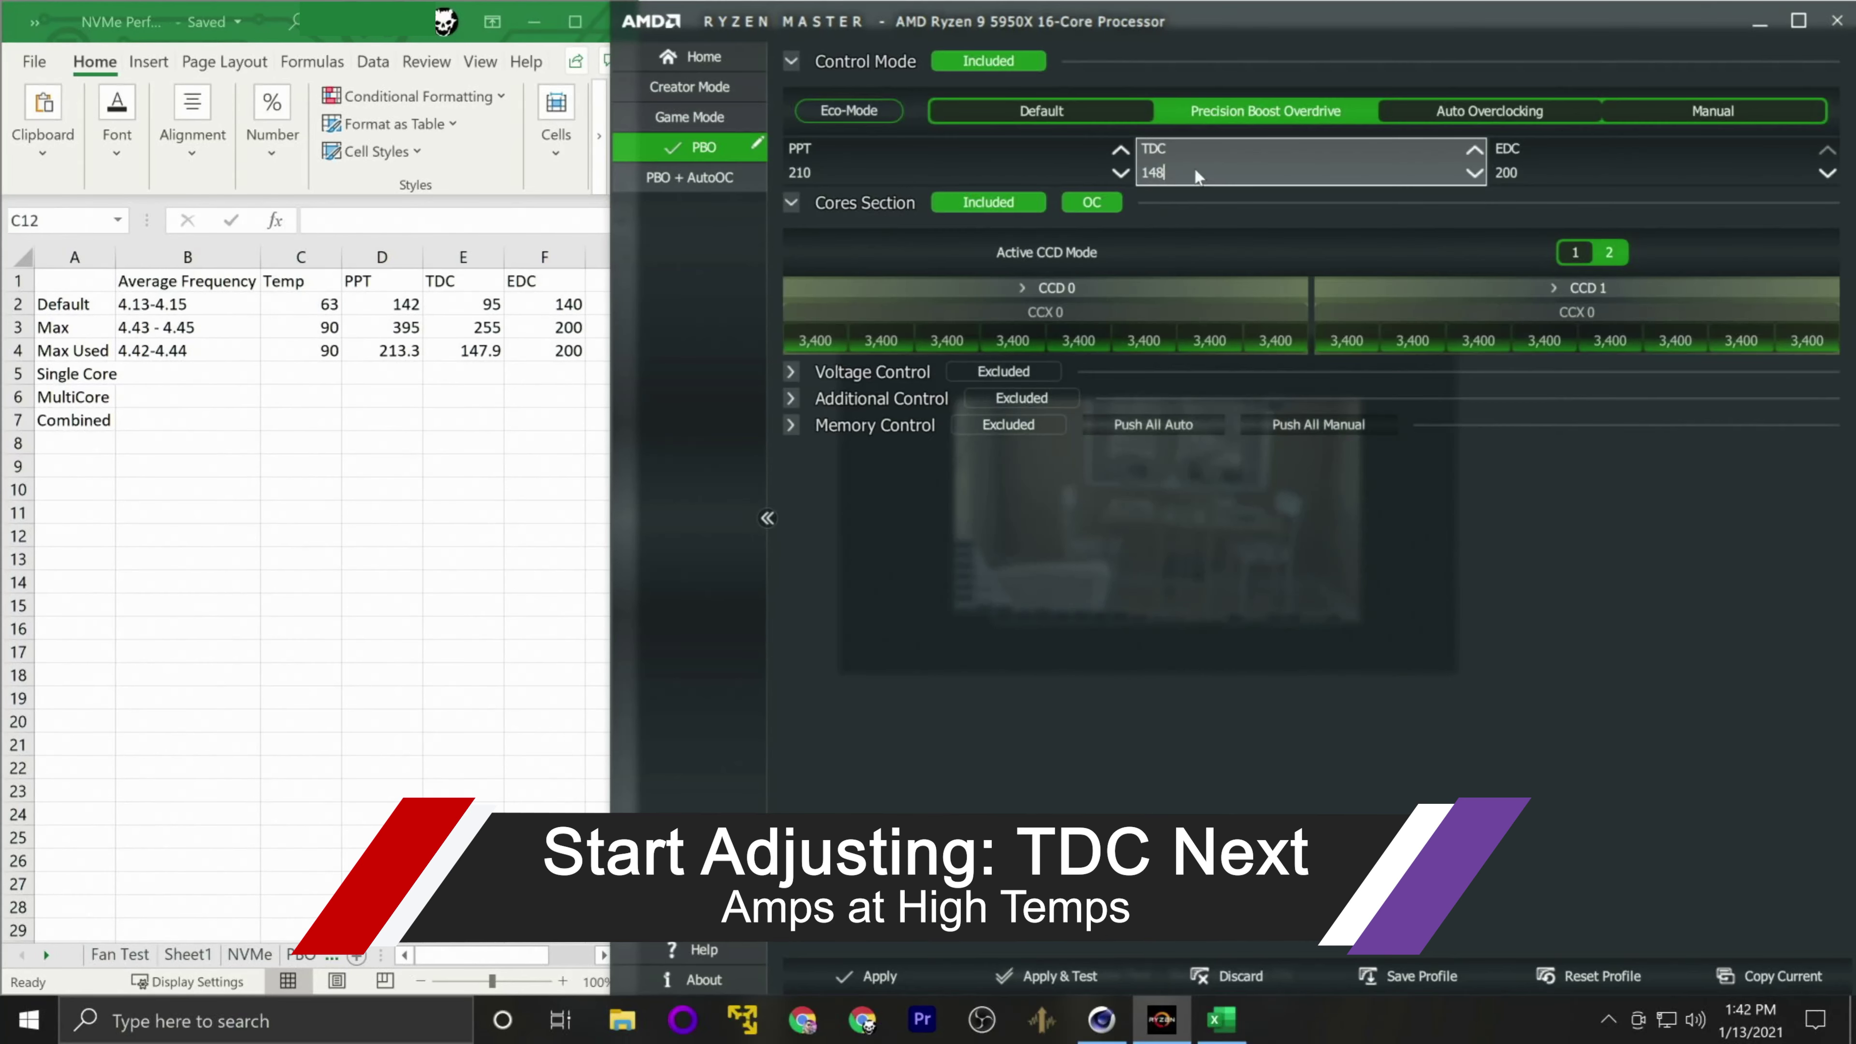
- Apply a TDC limit of 140 and check the result on the dashboard
key(BackSpace)
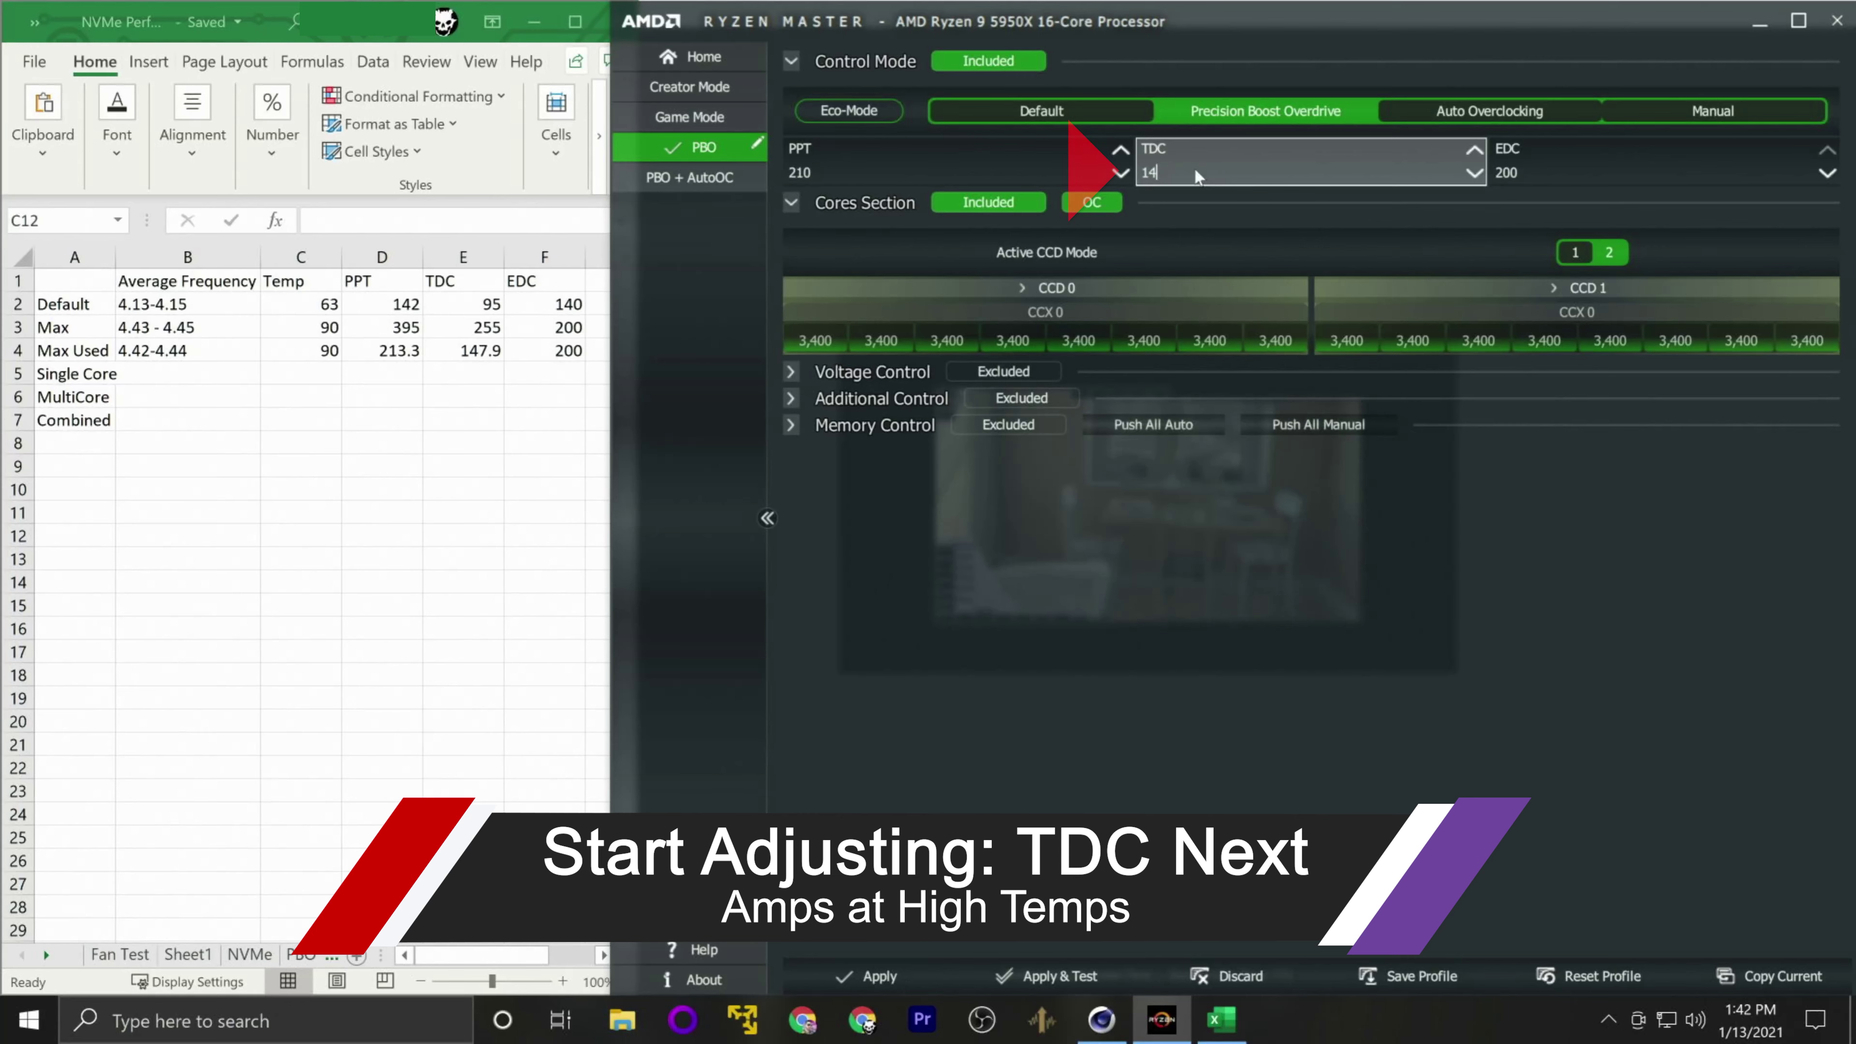
text(0)
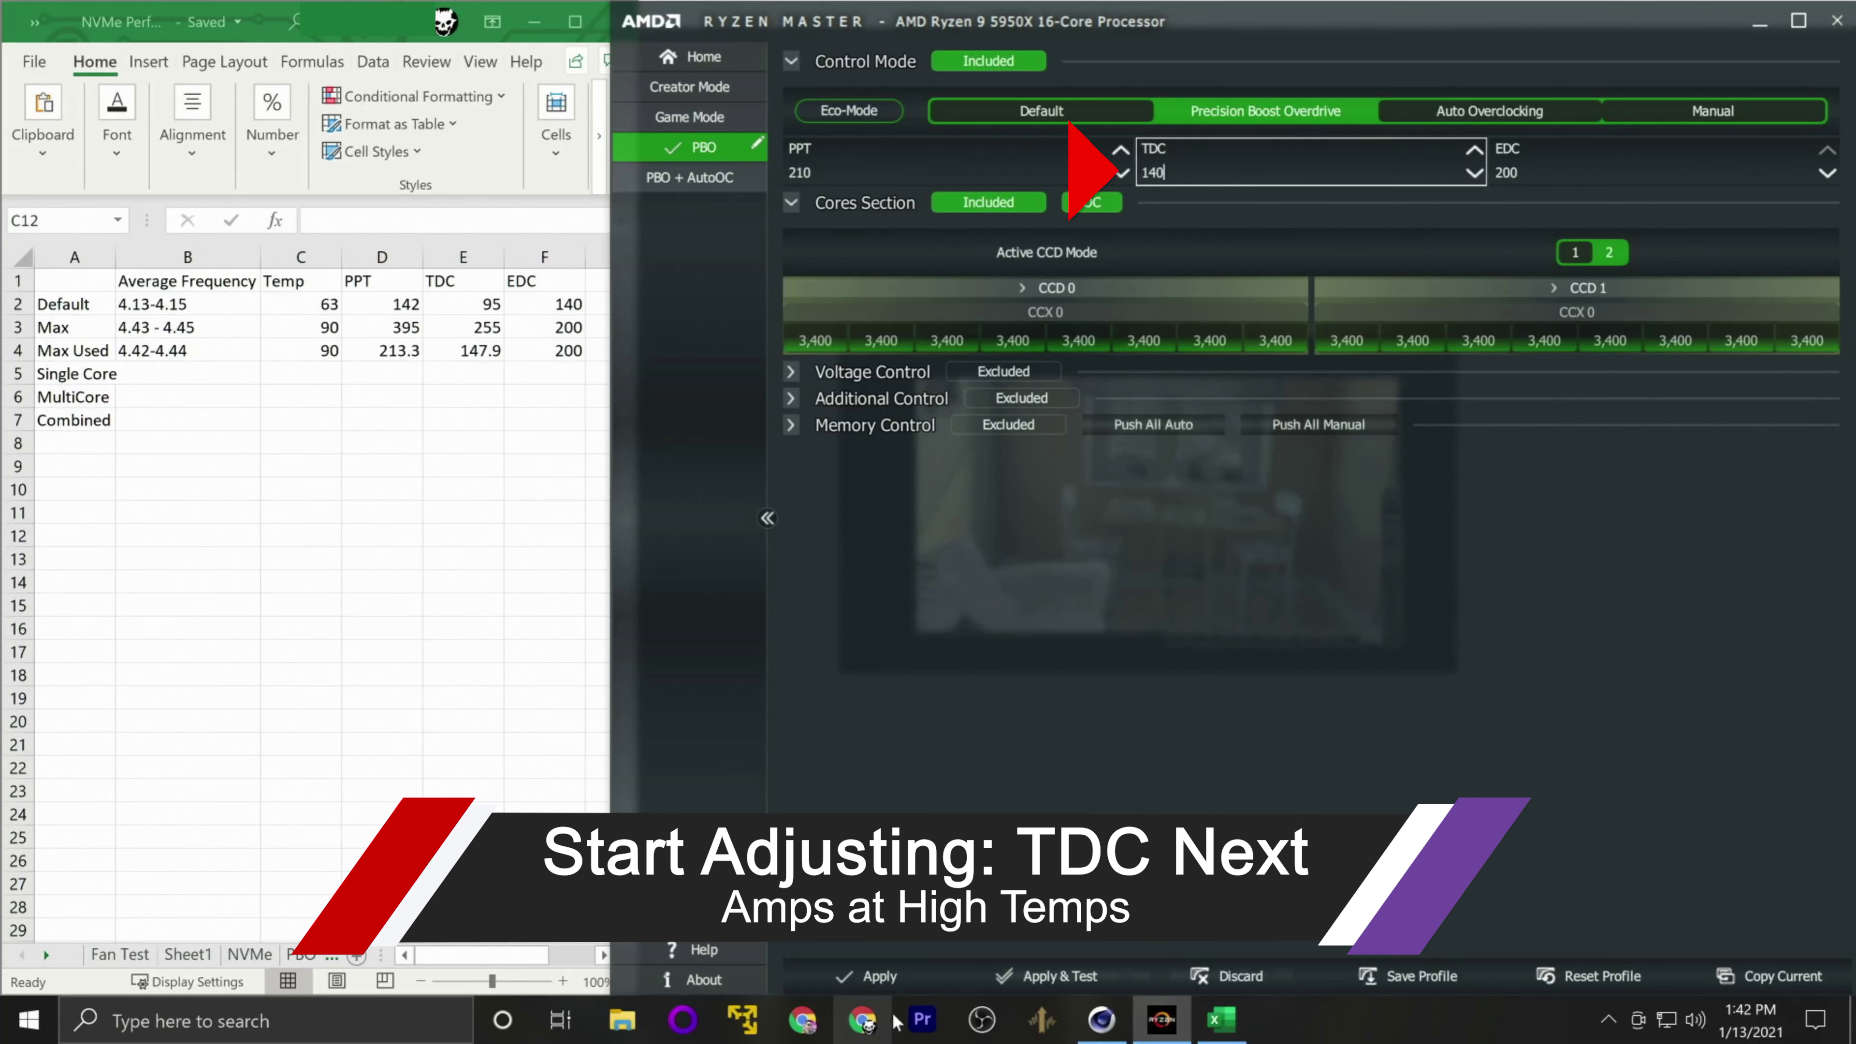
click(897, 979)
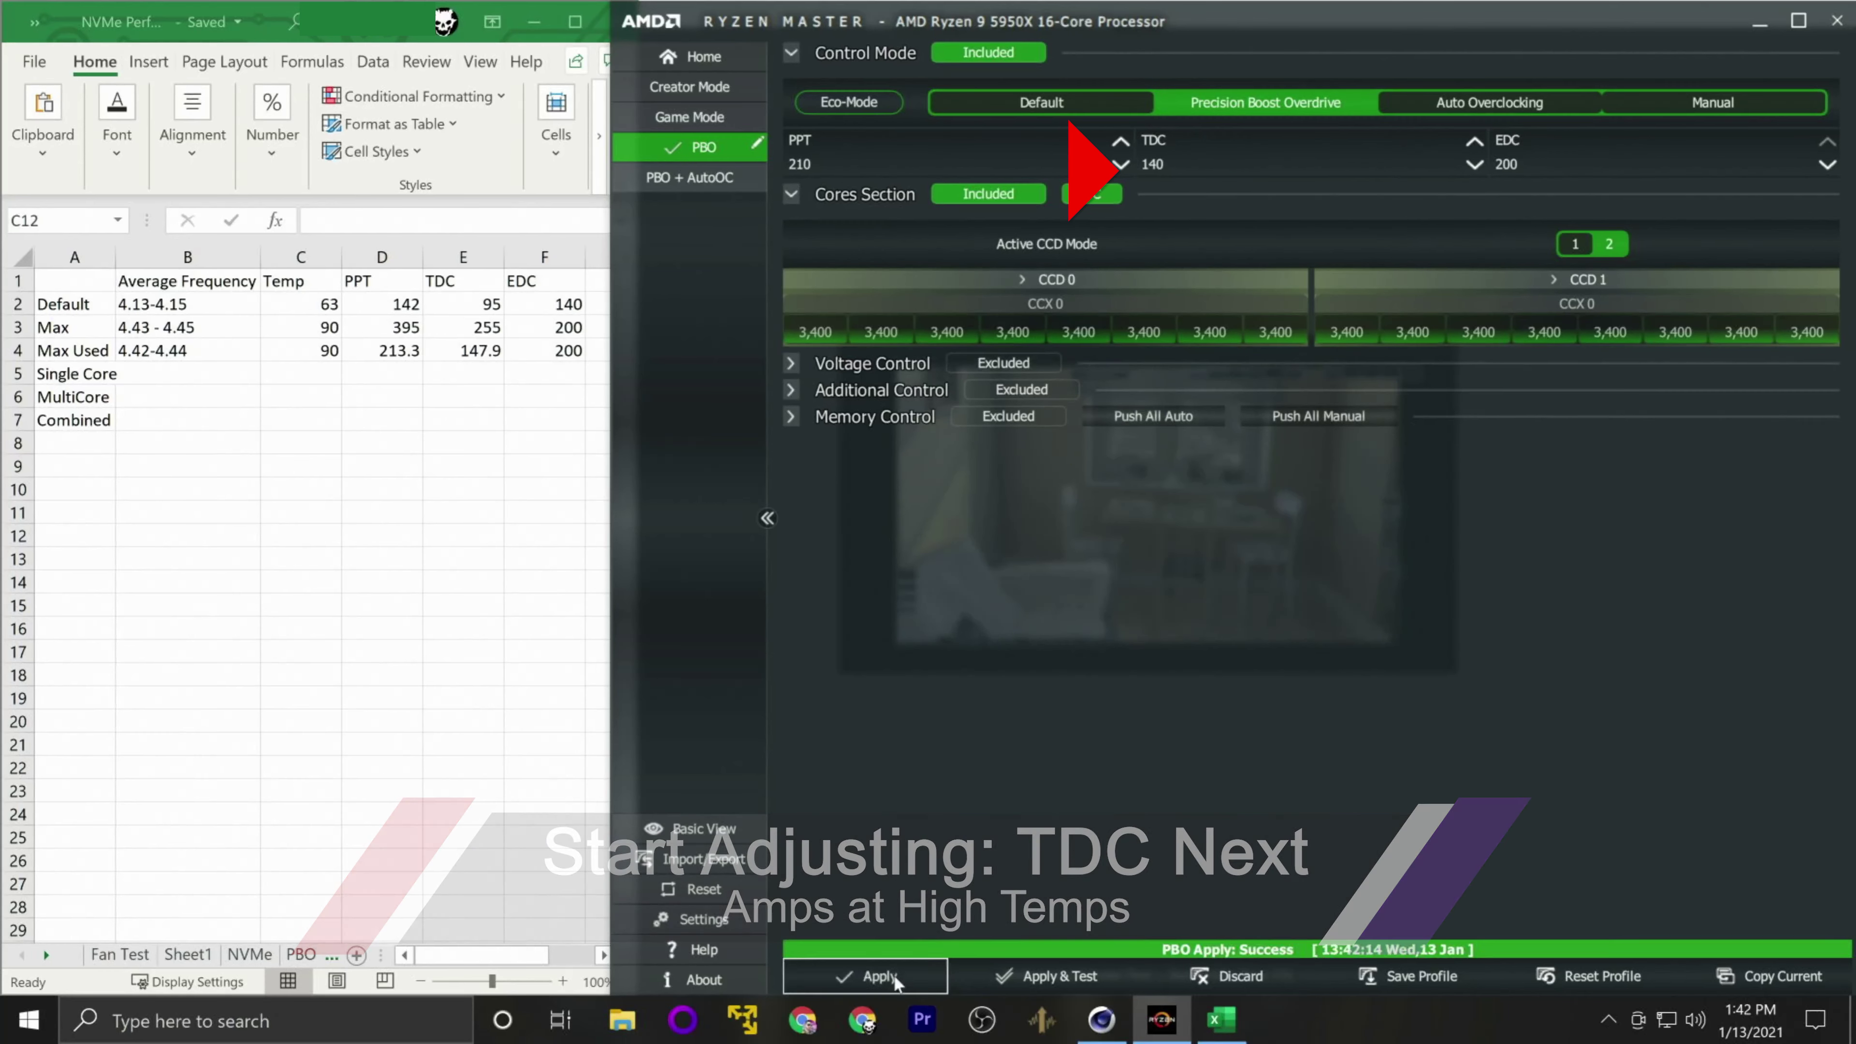
click(683, 64)
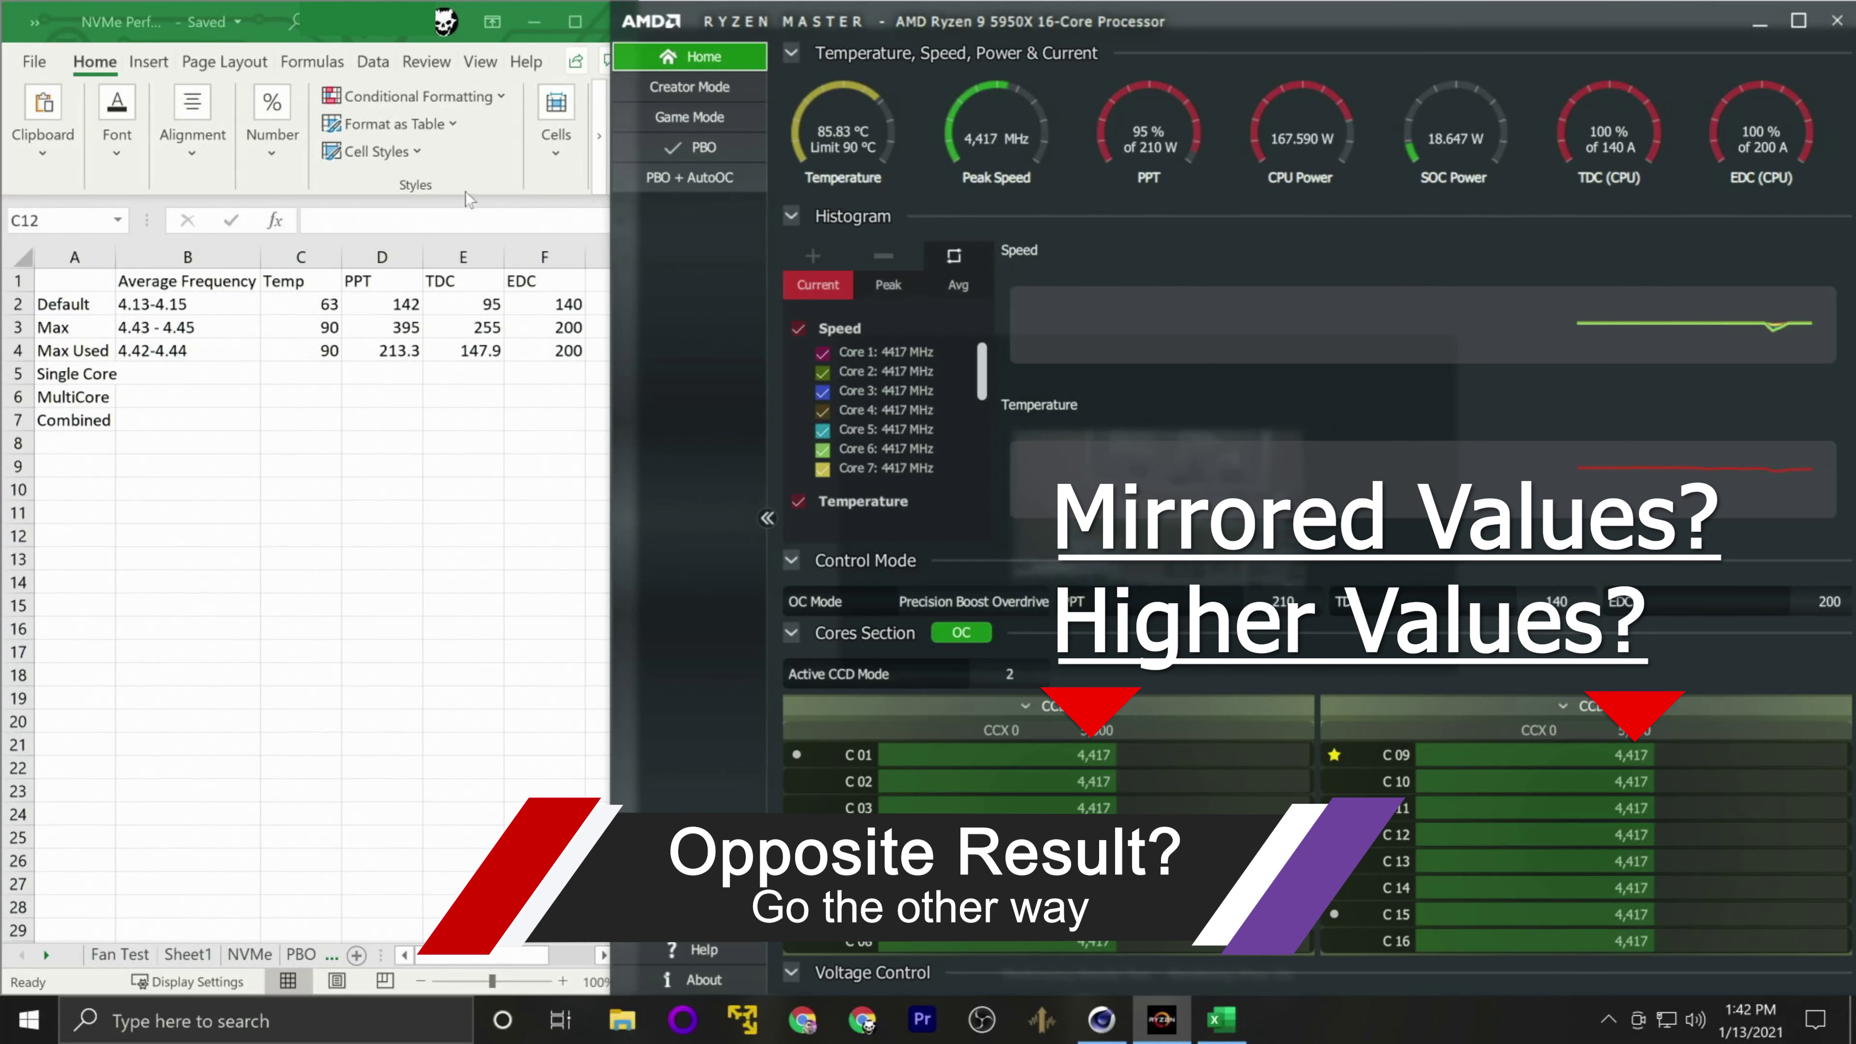
- Raise the TDC limit to 150, apply it, and return to Home
click(689, 147)
click(1190, 167)
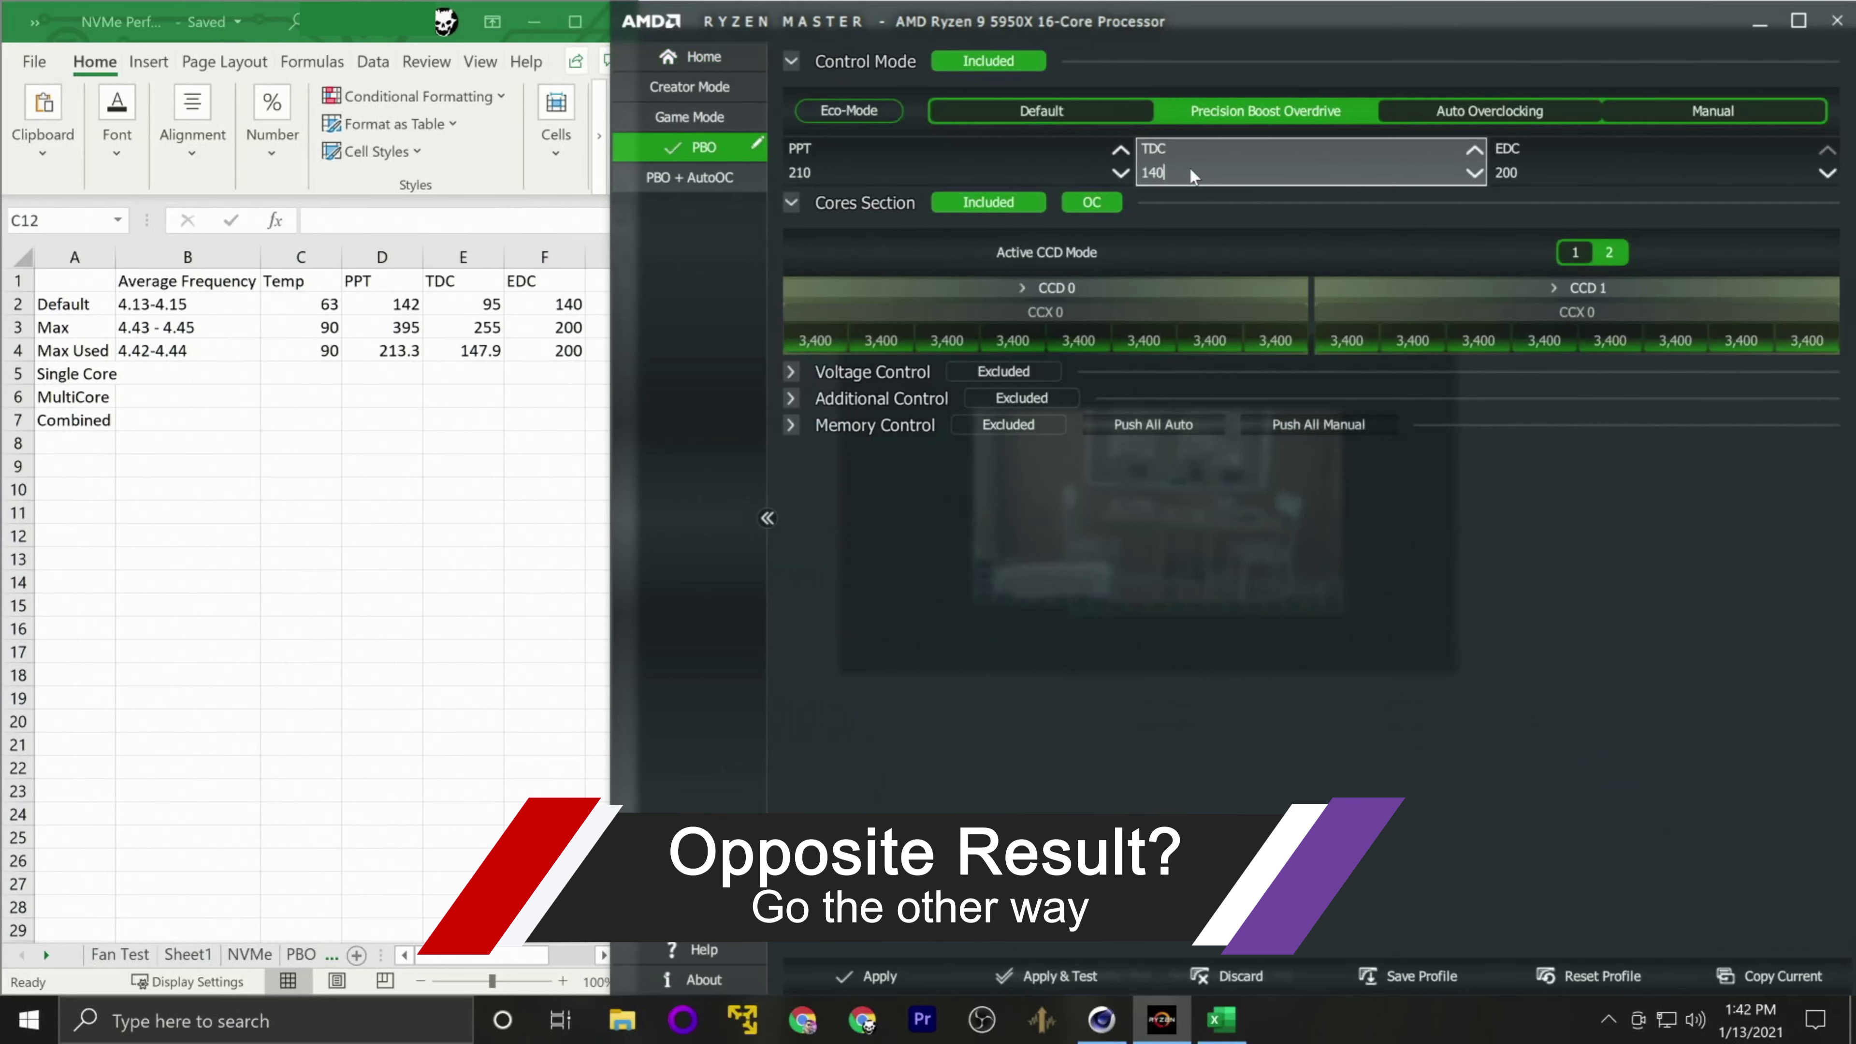
text(50)
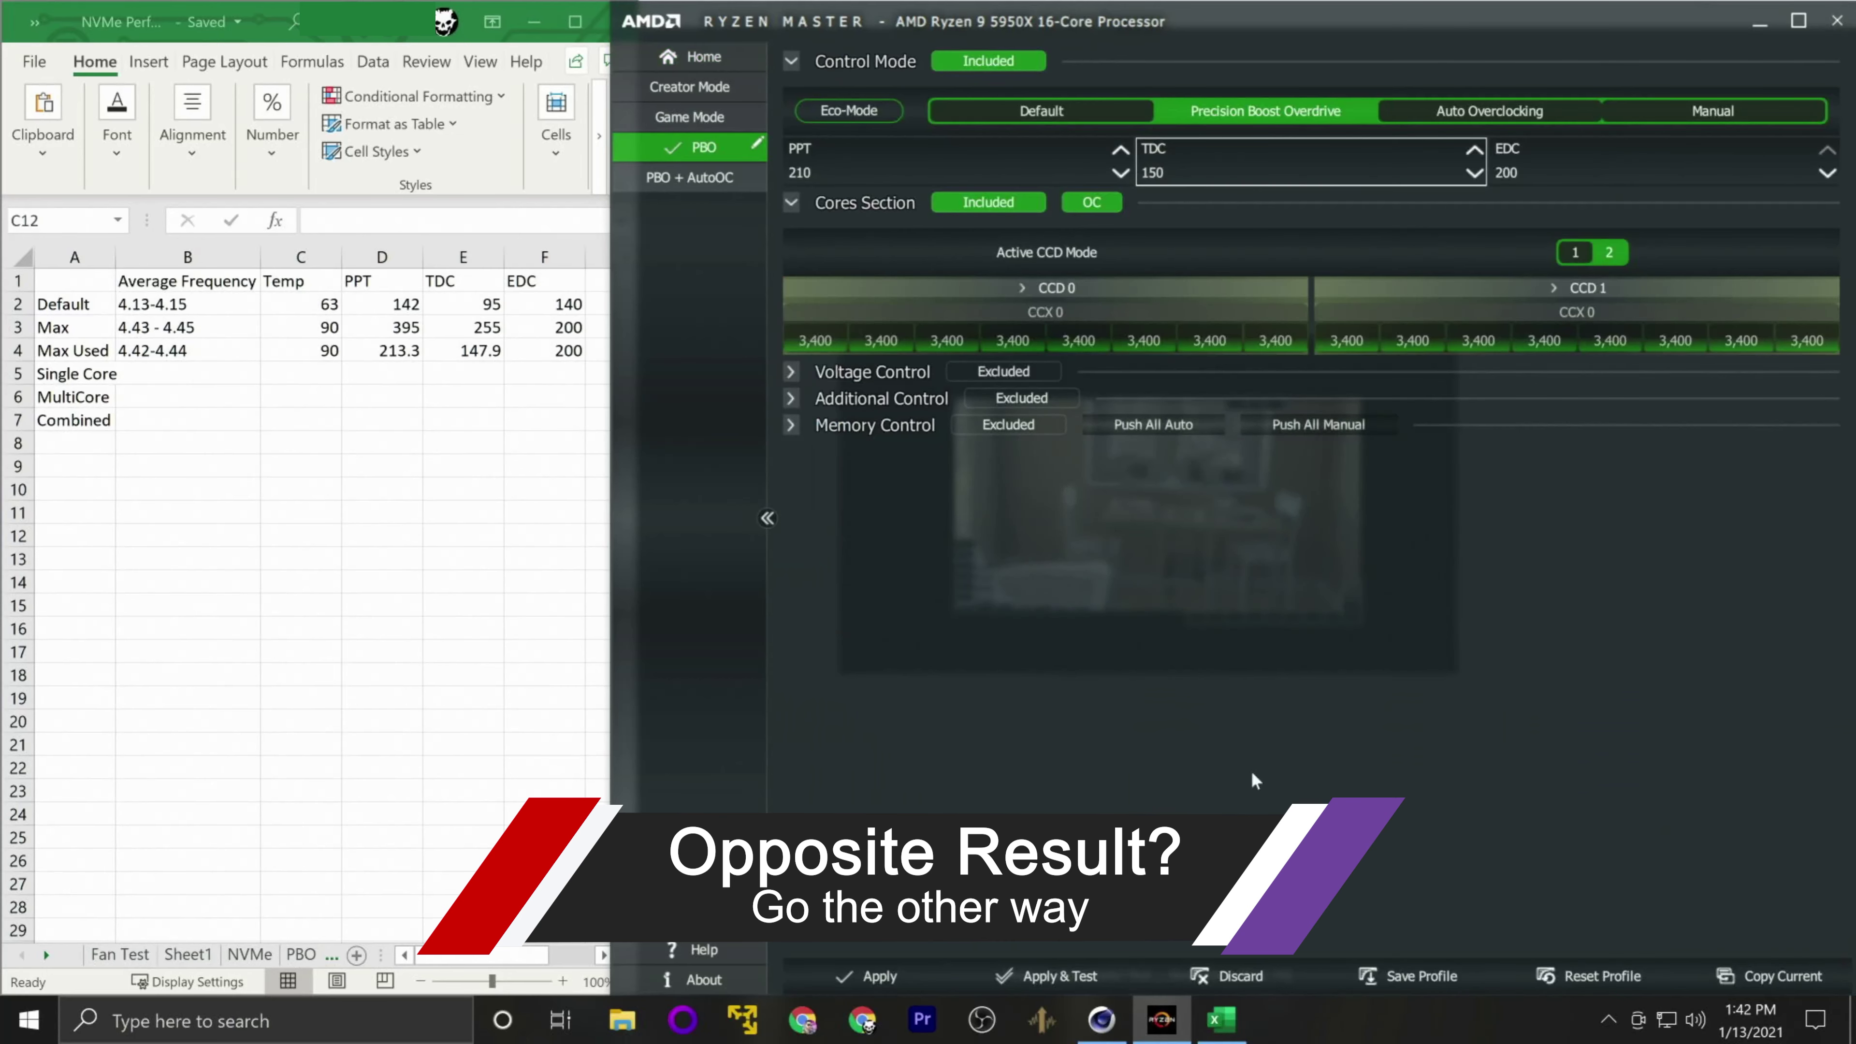
click(870, 976)
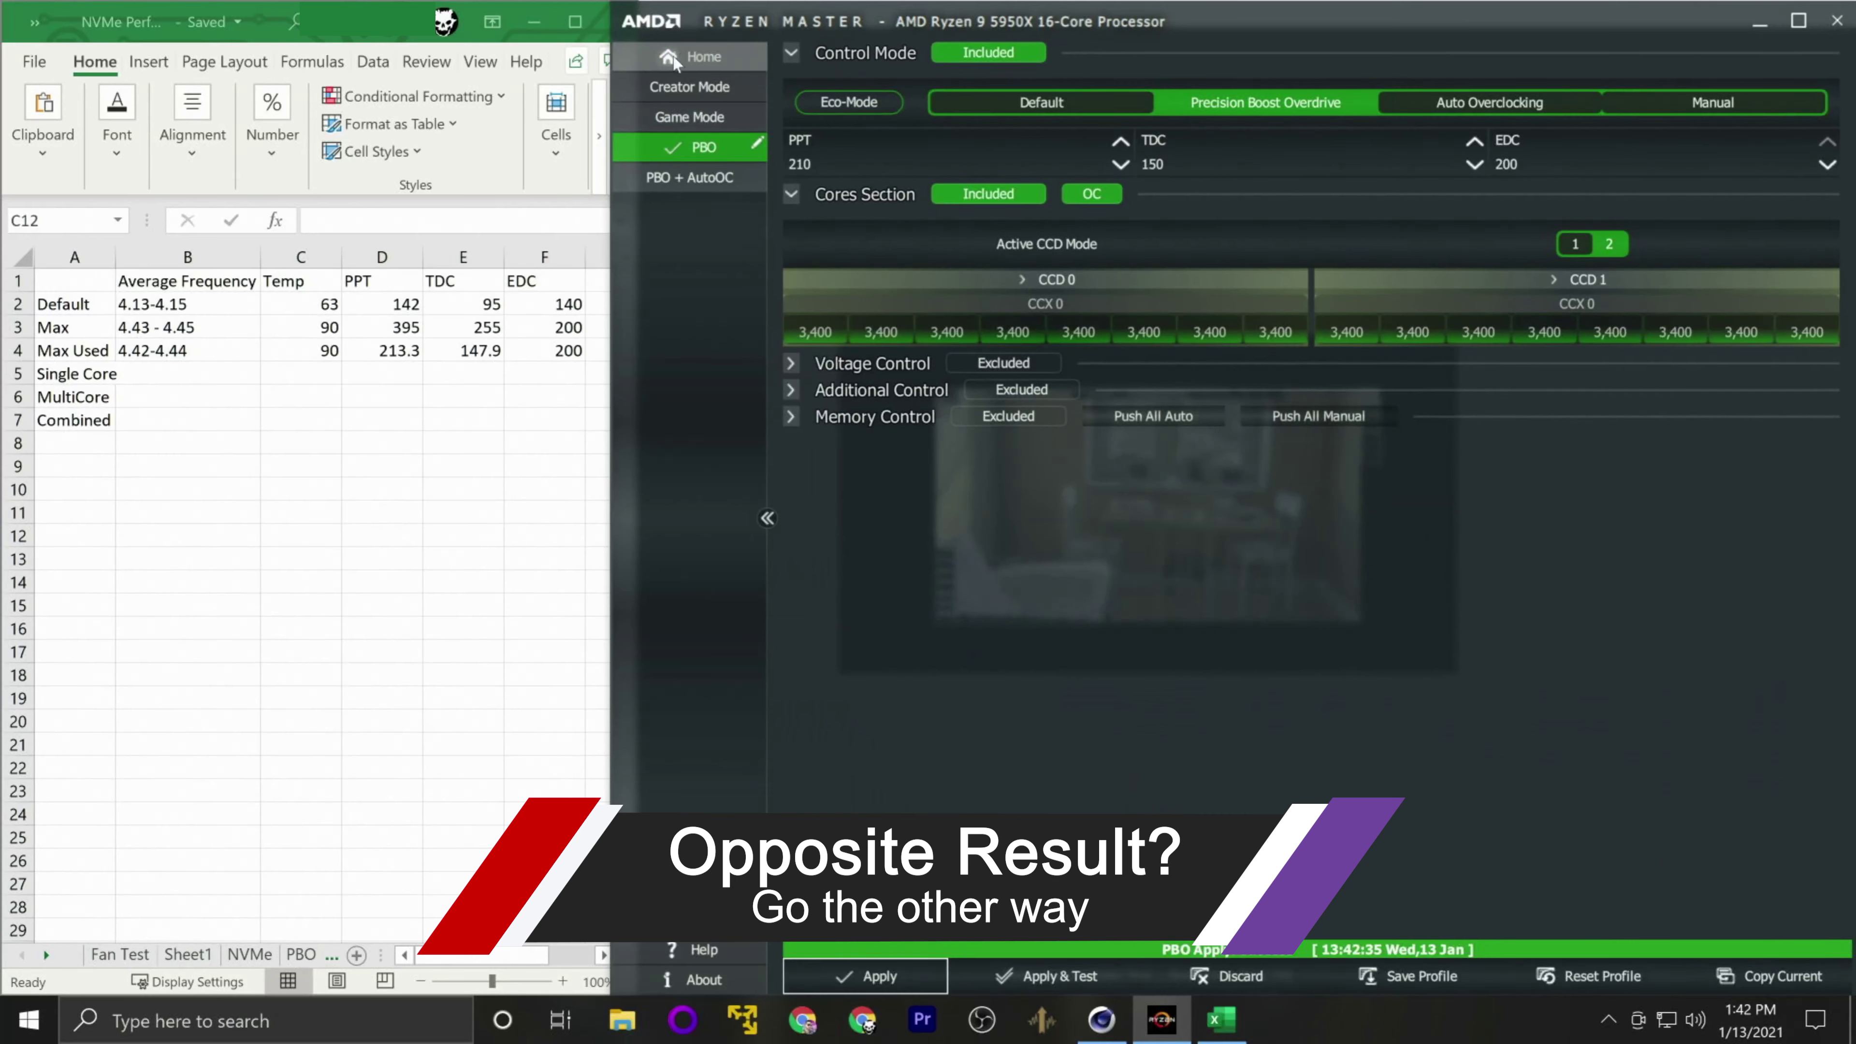
click(689, 56)
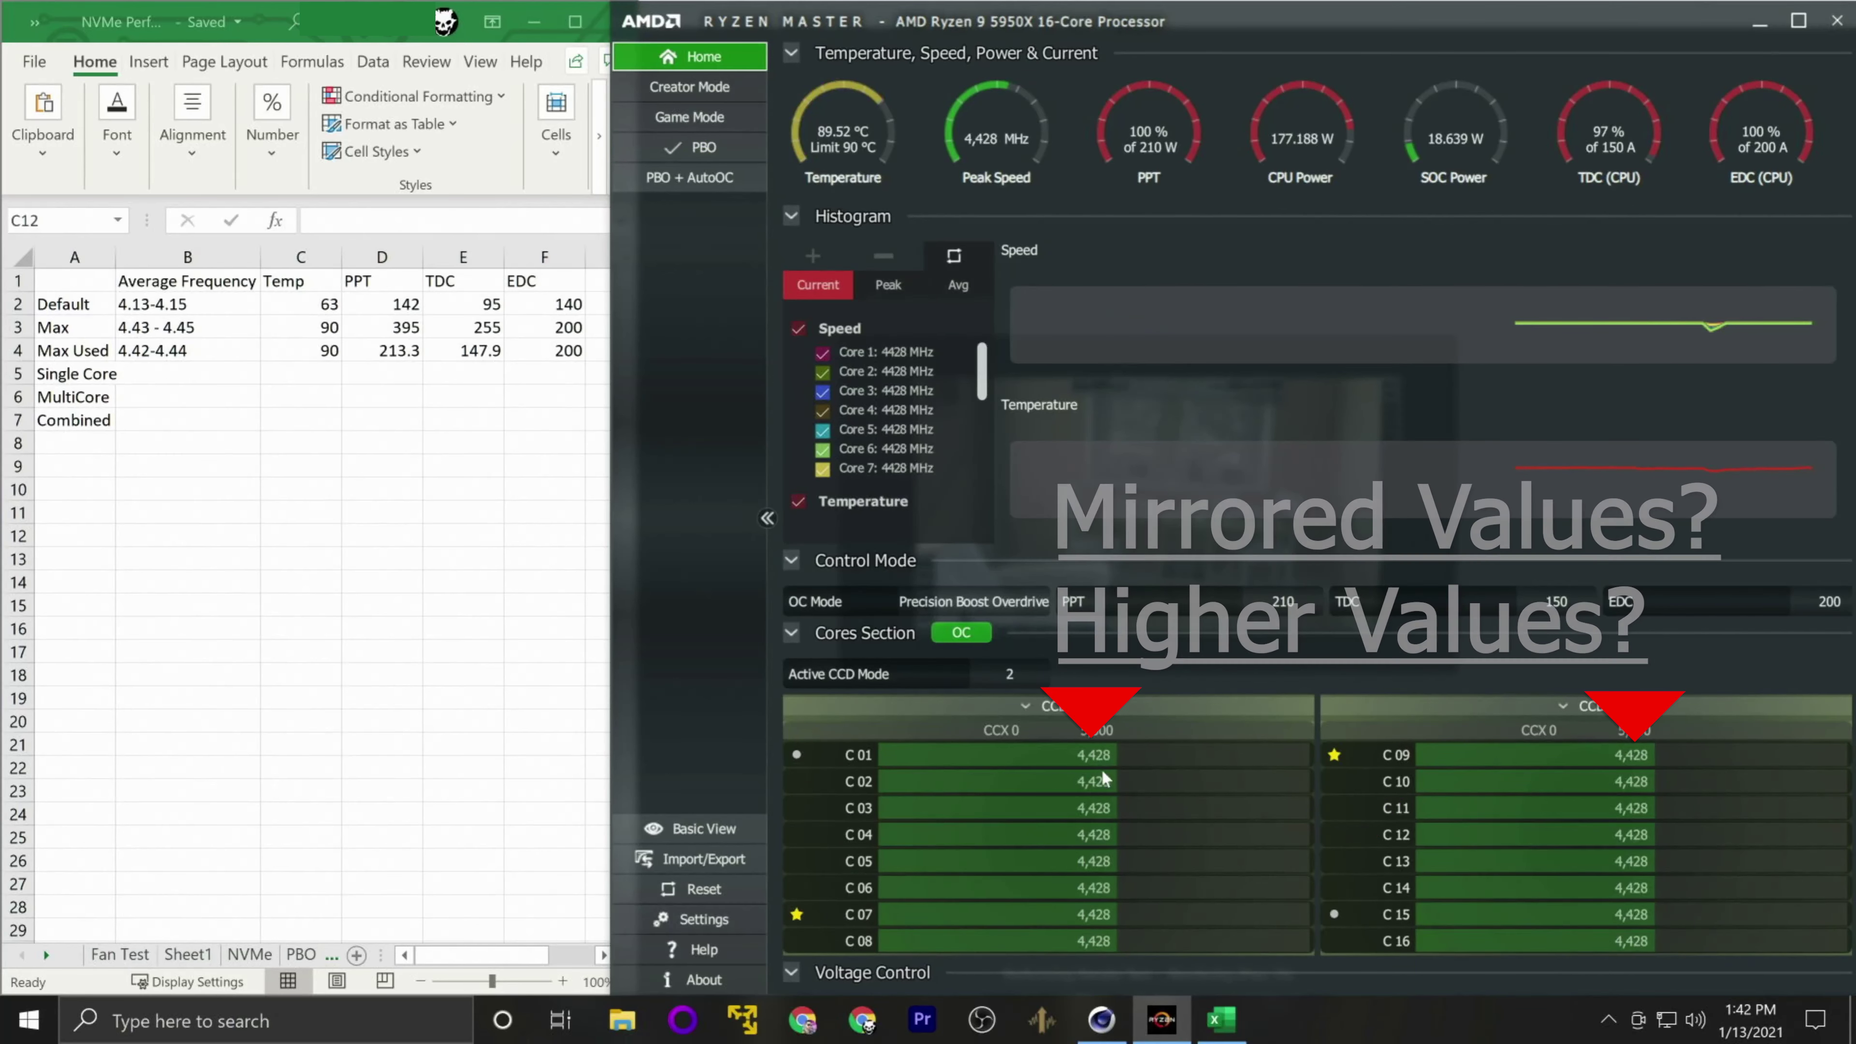